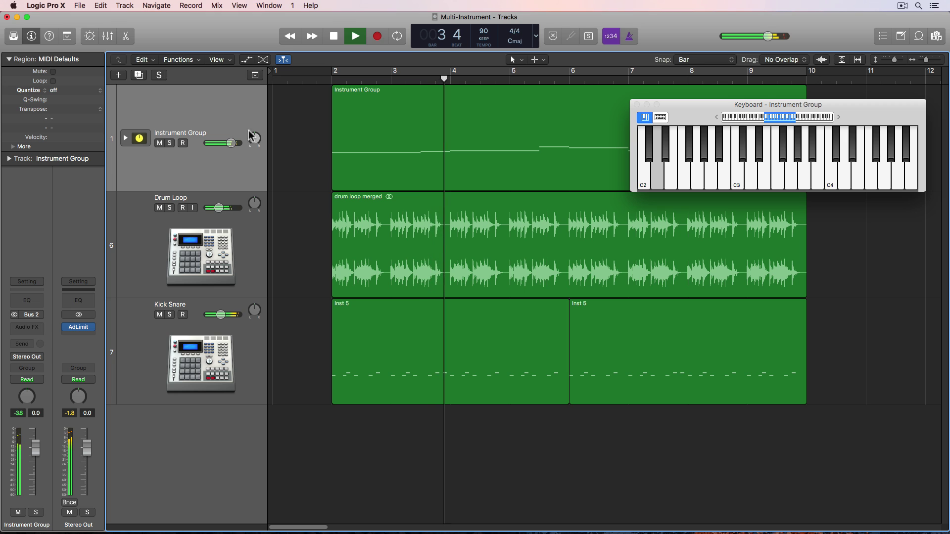
Step: Expand and collapse the Instrument Group stack, cancel a new track stack, and open the piano's Chord Trigger
{"action": "left_click", "coordinate": [126, 139]}
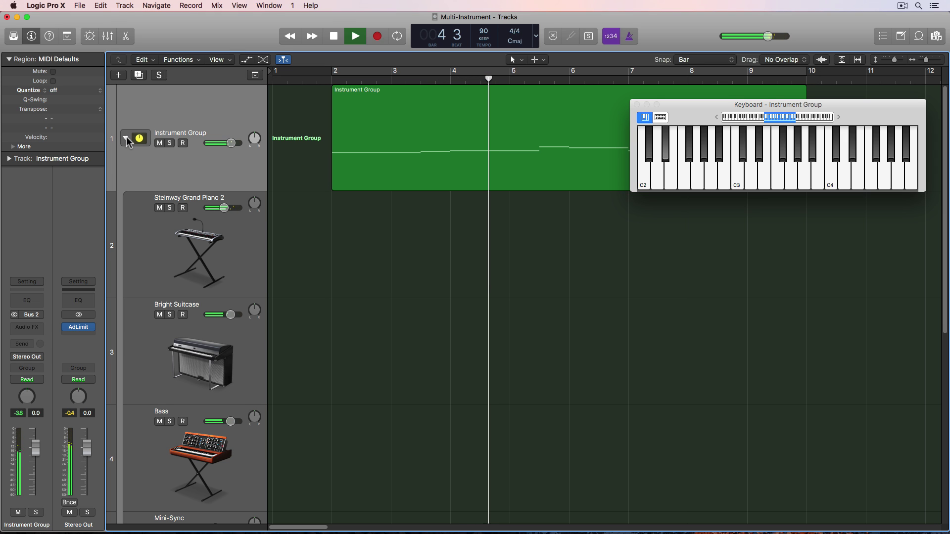
{"action": "left_click", "coordinate": [126, 138]}
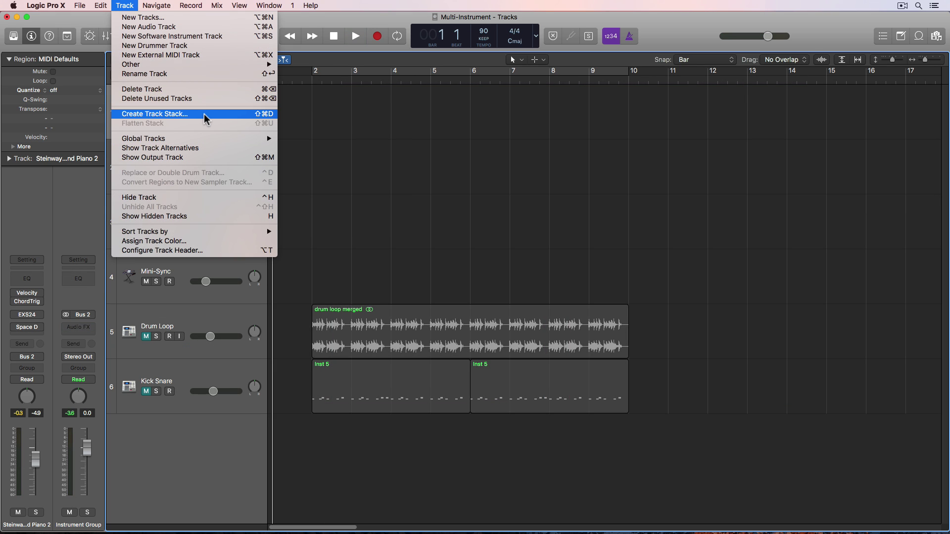
{"action": "left_click", "coordinate": [206, 117]}
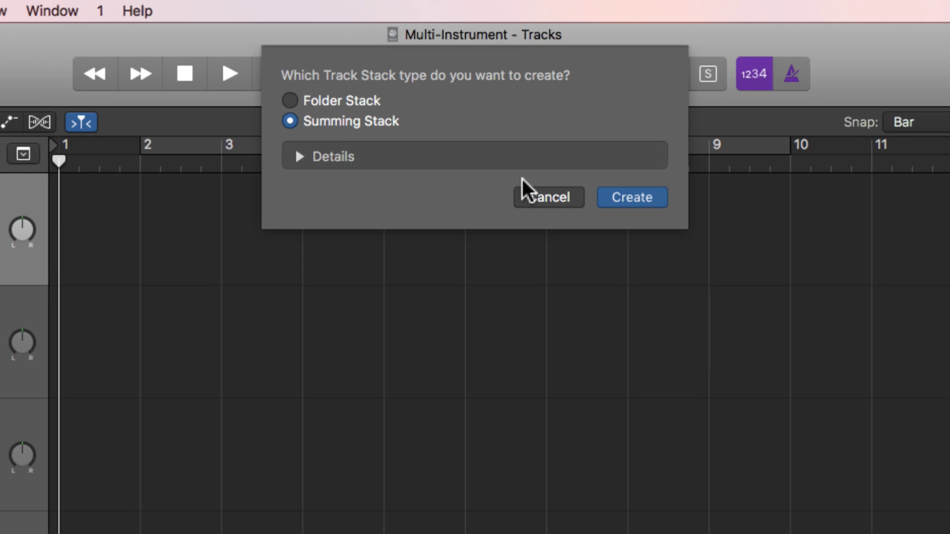
{"action": "left_click", "coordinate": [555, 198]}
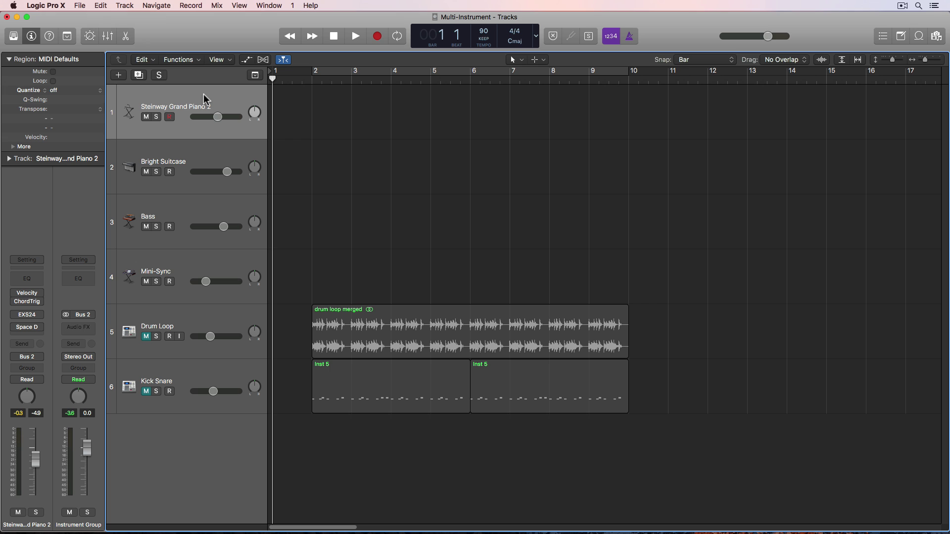
{"action": "left_click", "coordinate": [25, 305]}
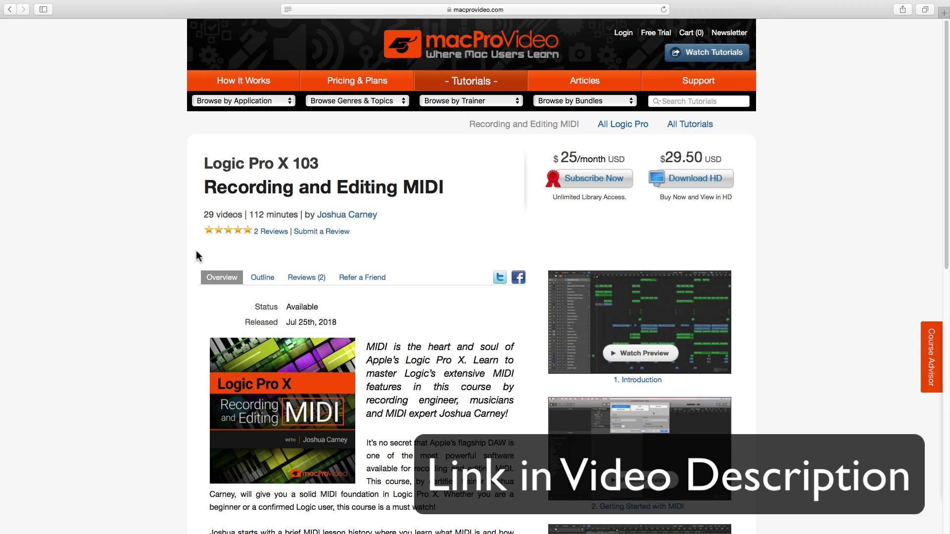
{"action": "left_click", "coordinate": [261, 278]}
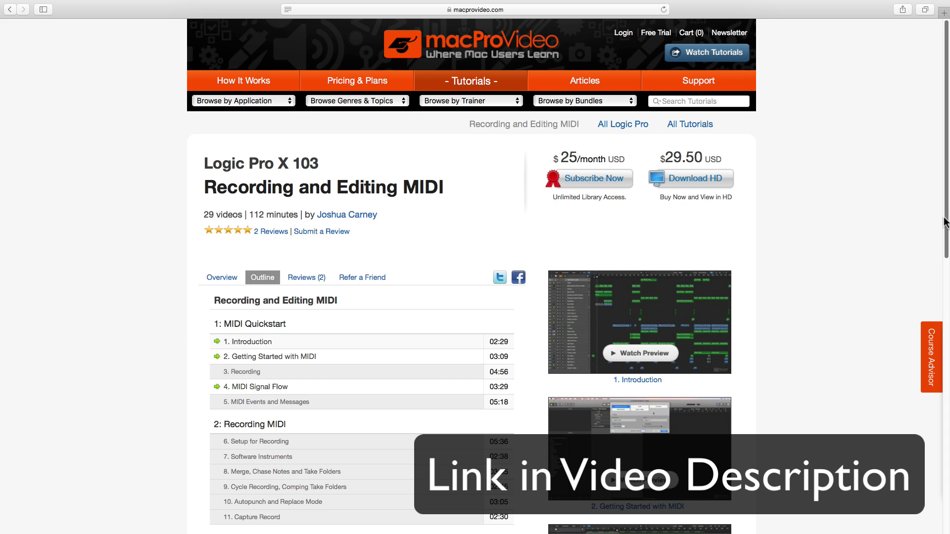
{"action": "left_click_drag", "start_coordinate": [948, 220], "coordinate": [936, 197]}
{"action": "left_click", "coordinate": [225, 279]}
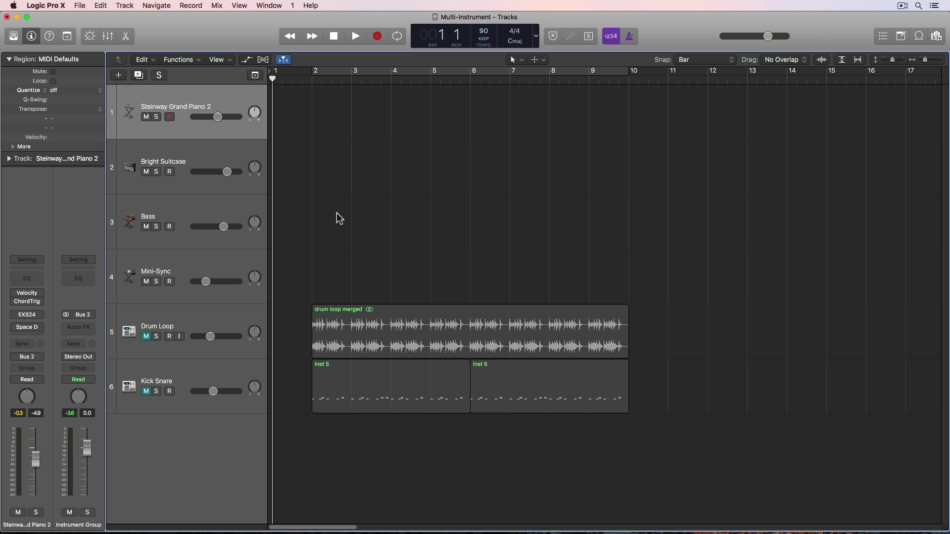
Step: Show the on-screen keyboard for Steinway Grand Piano 2, move it aside, and play C2 and C3
{"action": "left_click", "coordinate": [269, 6]}
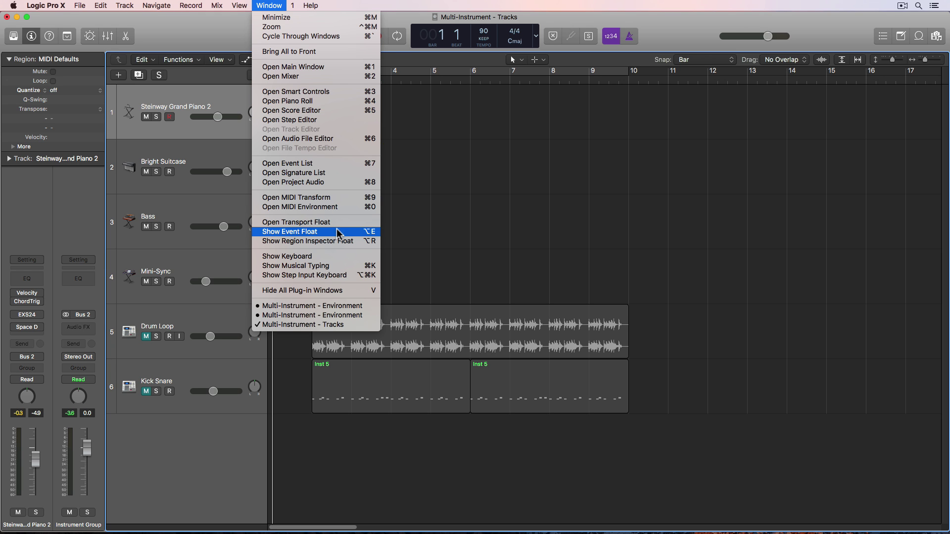
{"action": "left_click", "coordinate": [340, 256]}
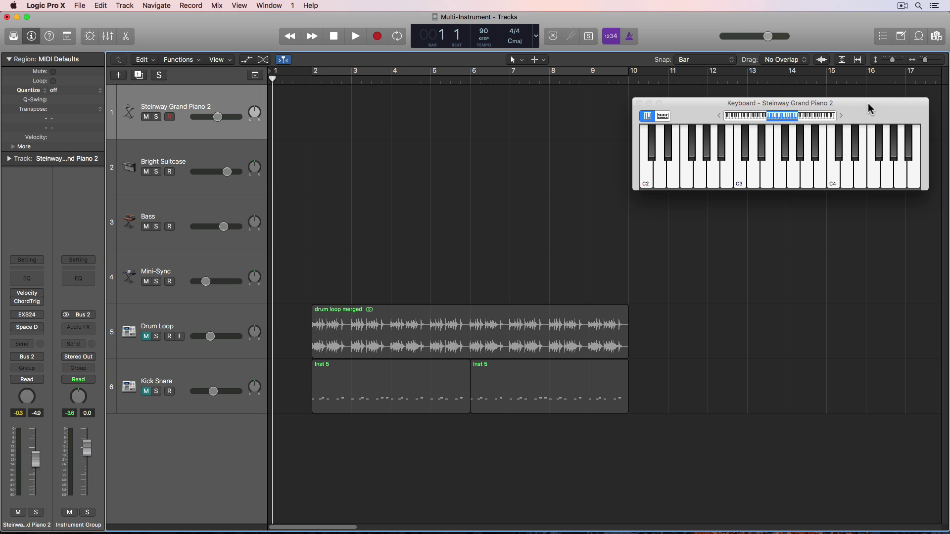
{"action": "left_click_drag", "start_coordinate": [867, 103], "coordinate": [866, 105]}
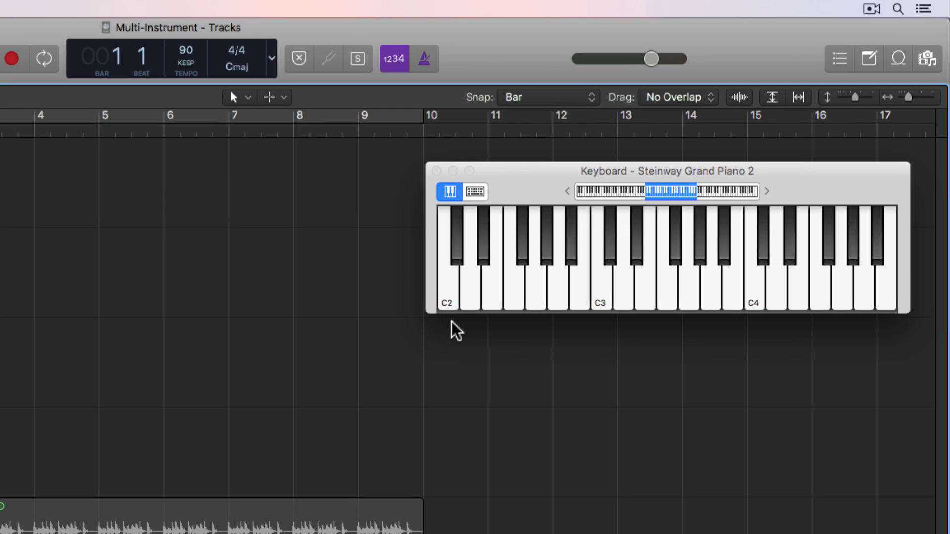
{"action": "left_click", "coordinate": [450, 309]}
{"action": "left_click", "coordinate": [605, 300]}
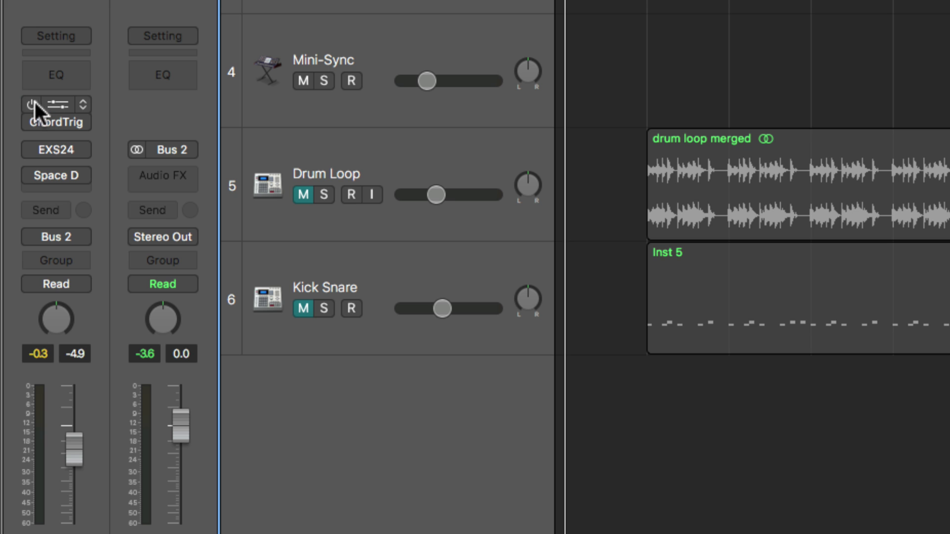
Step: Audition the piano in its EXS24 instrument with a few notes, then close the instrument window
{"action": "mouse_move", "coordinate": [27, 148]}
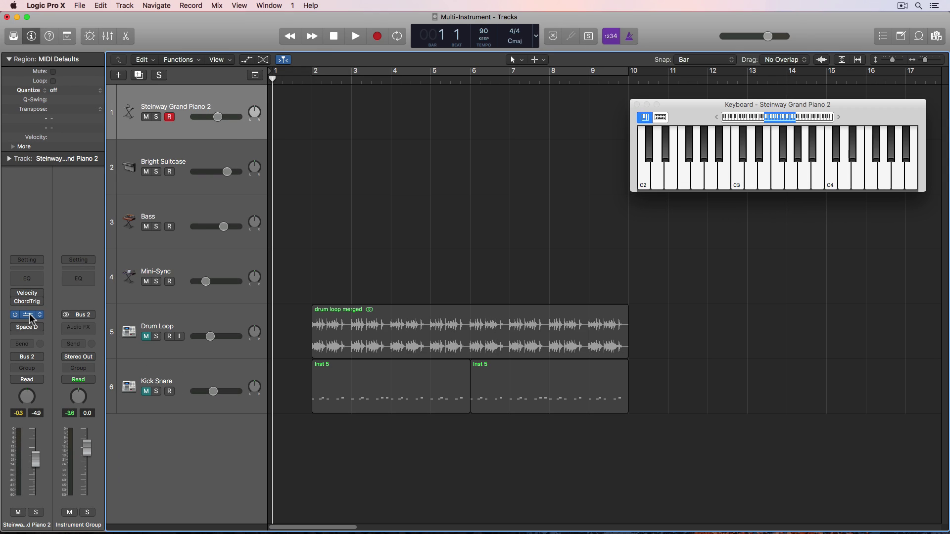
{"action": "left_click", "coordinate": [58, 149]}
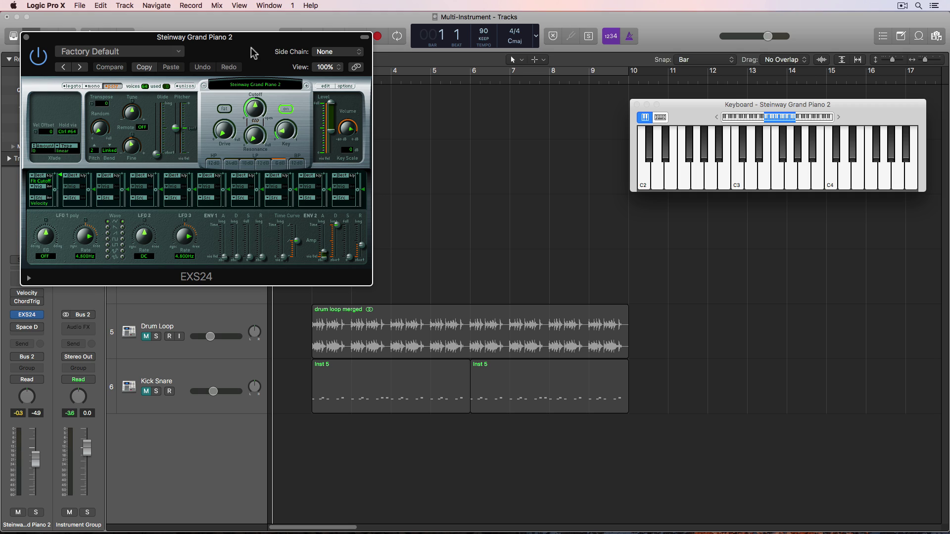
{"action": "key", "text": "a"}
{"action": "key", "text": "s"}
{"action": "key", "text": "e"}
{"action": "key", "text": "f"}
{"action": "key", "text": "k"}
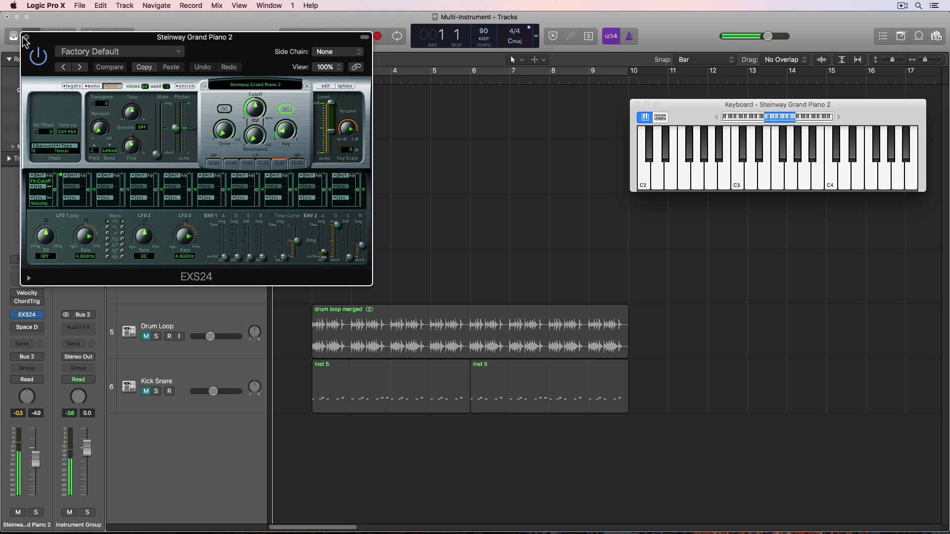
{"action": "left_click", "coordinate": [25, 37]}
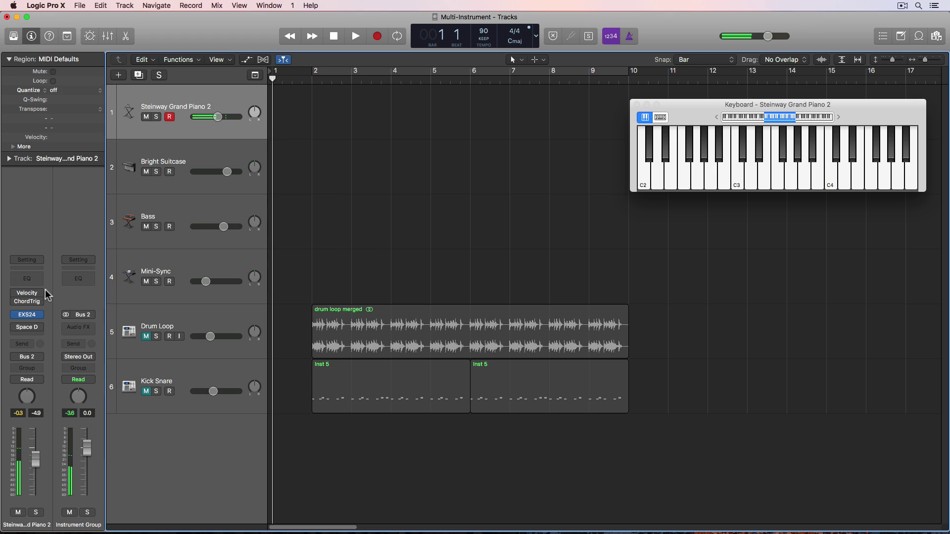
Step: Load the Large Spaces > Halls > 03.1s Reflective Hall preset in the piano's Space Designer
{"action": "left_click", "coordinate": [25, 329]}
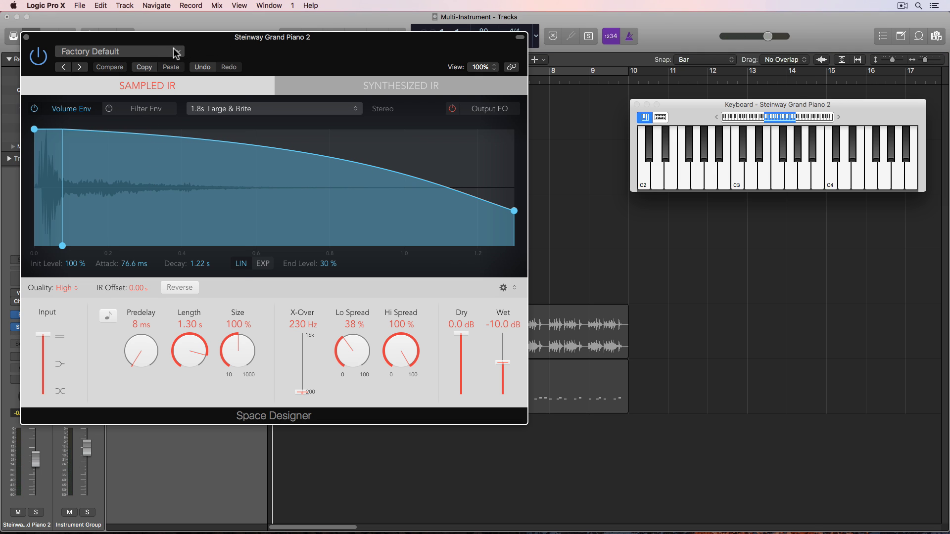
{"action": "left_click", "coordinate": [176, 52]}
{"action": "mouse_move", "coordinate": [174, 239]}
{"action": "mouse_move", "coordinate": [290, 260]}
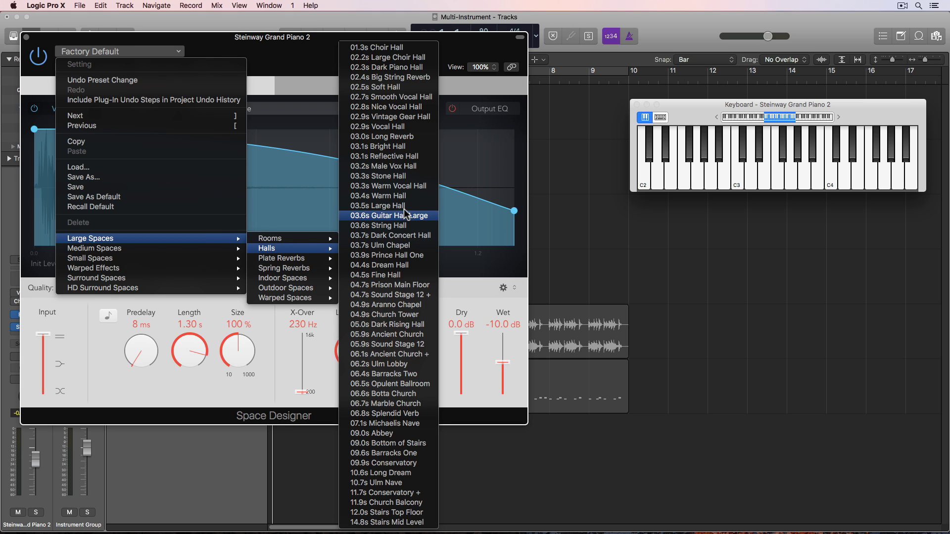
{"action": "left_click", "coordinate": [406, 157]}
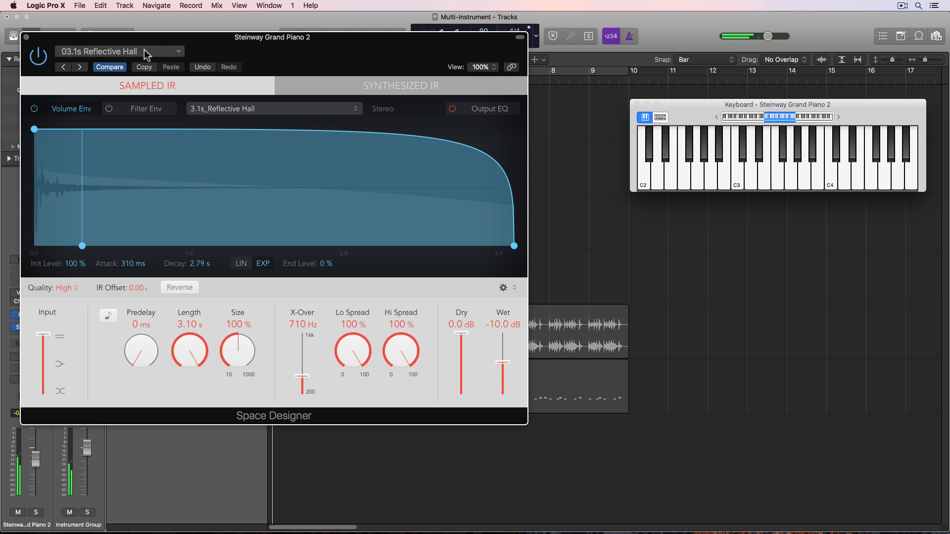
Step: Close Space Designer and add a Velocity Processor MIDI effect above Chord Trigger
{"action": "left_click", "coordinate": [26, 37]}
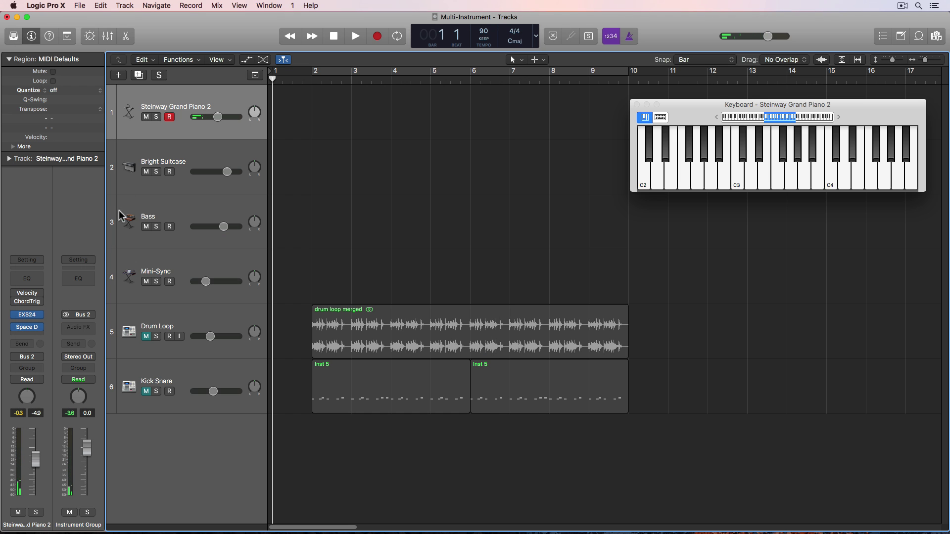
{"action": "left_click", "coordinate": [19, 295]}
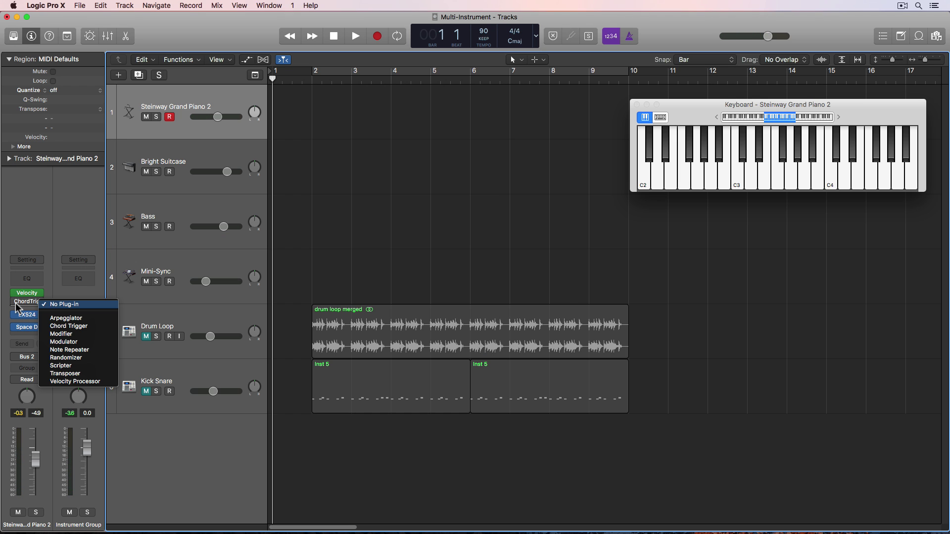
{"action": "left_click", "coordinate": [64, 385]}
Step: Open the Chord Trigger and Velocity Processor windows and arrange them side by side
{"action": "left_click", "coordinate": [27, 302]}
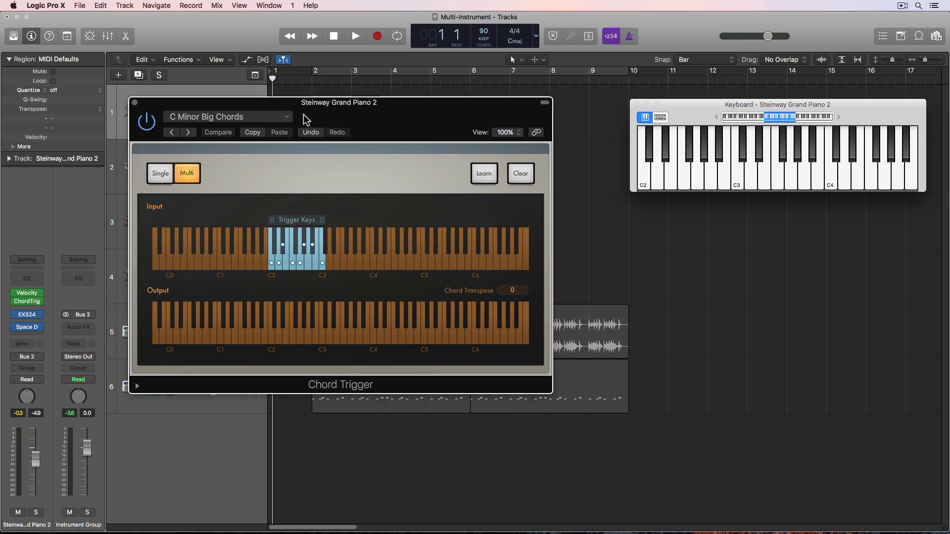
{"action": "left_click_drag", "start_coordinate": [305, 120], "coordinate": [604, 217]}
{"action": "left_click", "coordinate": [33, 294]}
{"action": "left_click_drag", "start_coordinate": [33, 294], "coordinate": [195, 308]}
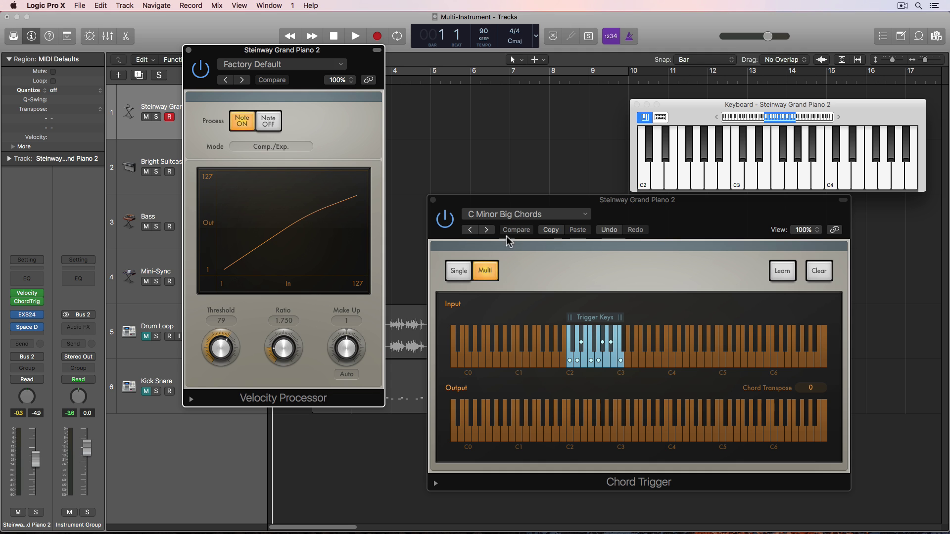
{"action": "left_click", "coordinate": [449, 224]}
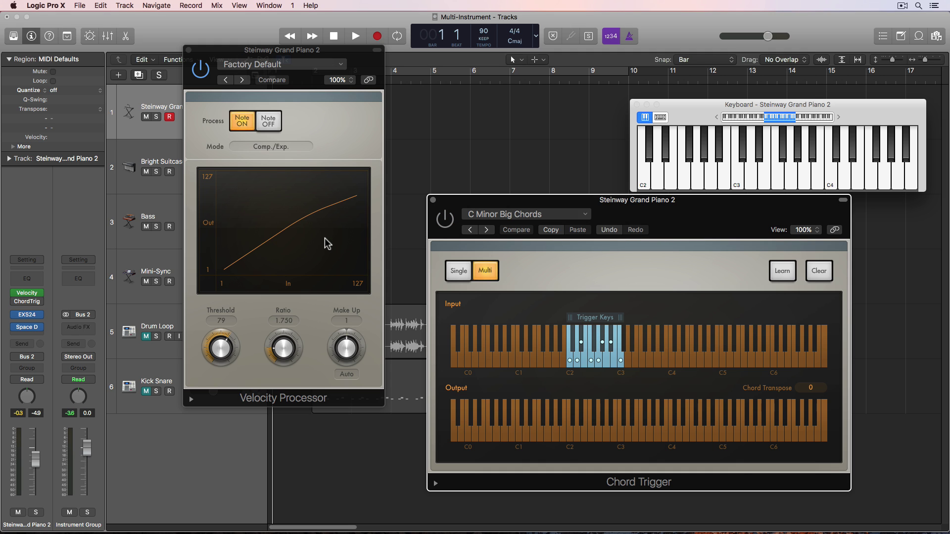
{"action": "left_click", "coordinate": [325, 135]}
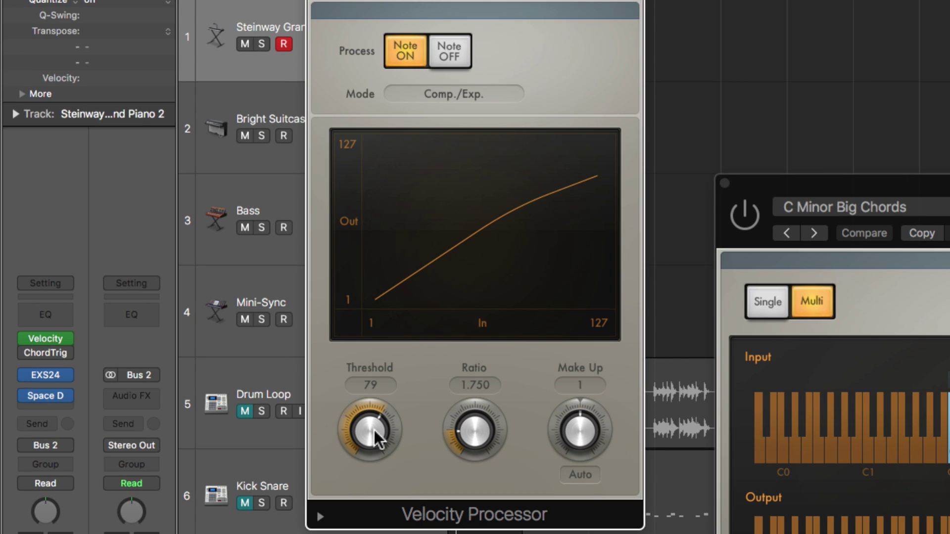
Step: Try Velocity Processor Threshold values 47, 127 and 41, then close it and reposition Chord Trigger
{"action": "left_click_drag", "start_coordinate": [378, 438], "coordinate": [362, 391]}
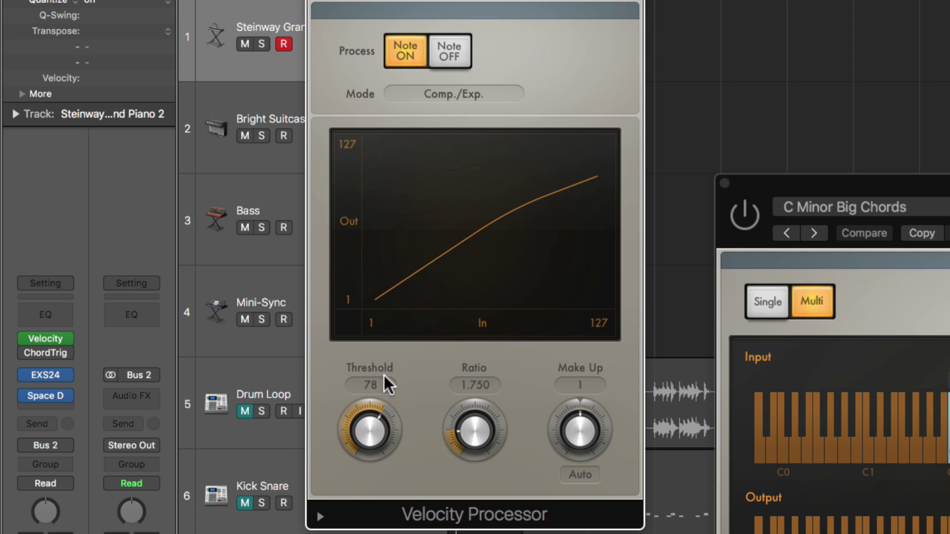
{"action": "left_click_drag", "start_coordinate": [370, 437], "coordinate": [373, 381]}
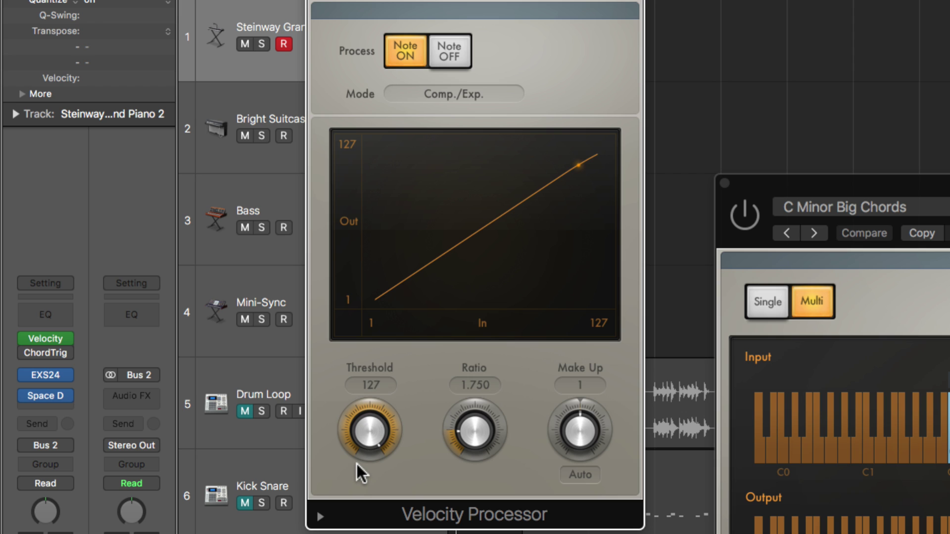
{"action": "left_click_drag", "start_coordinate": [365, 435], "coordinate": [361, 481]}
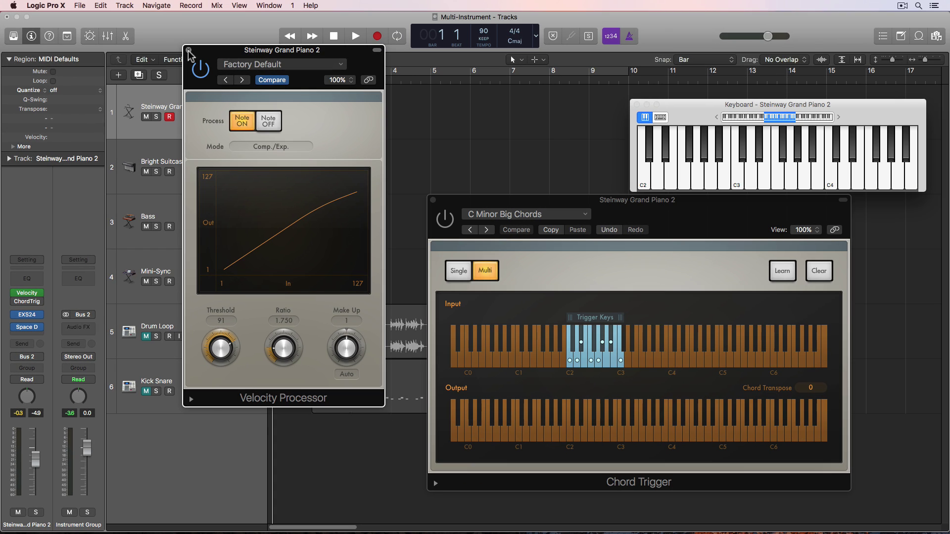
{"action": "key", "text": "super+w"}
{"action": "left_click_drag", "start_coordinate": [500, 196], "coordinate": [194, 100]}
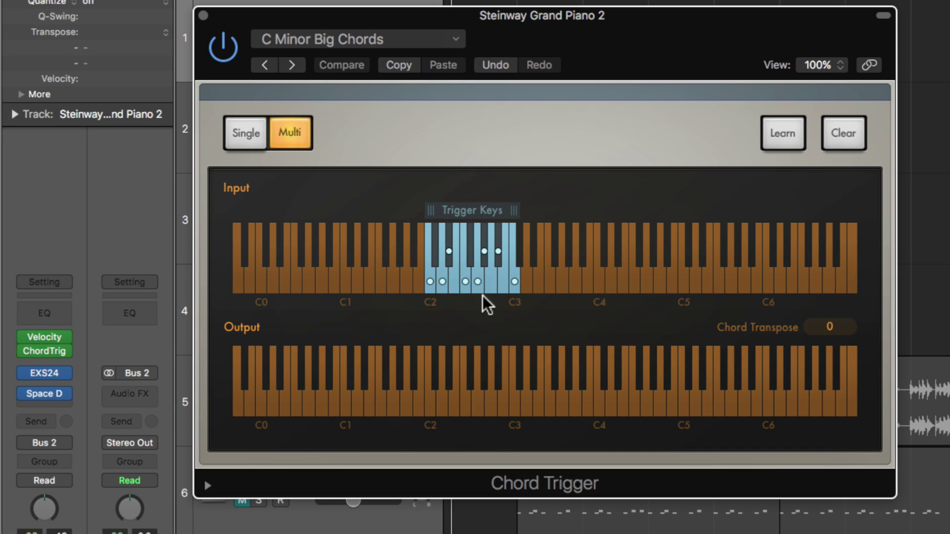
Step: Audition the C2 chord, bypass Space D, and reset Chord Trigger to its factory default
{"action": "left_click", "coordinate": [430, 297]}
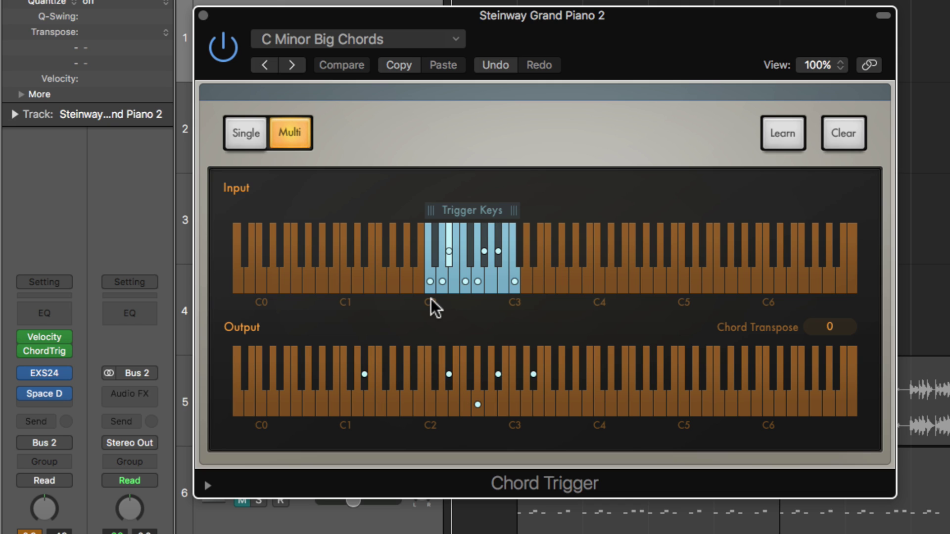
{"action": "left_click", "coordinate": [24, 393]}
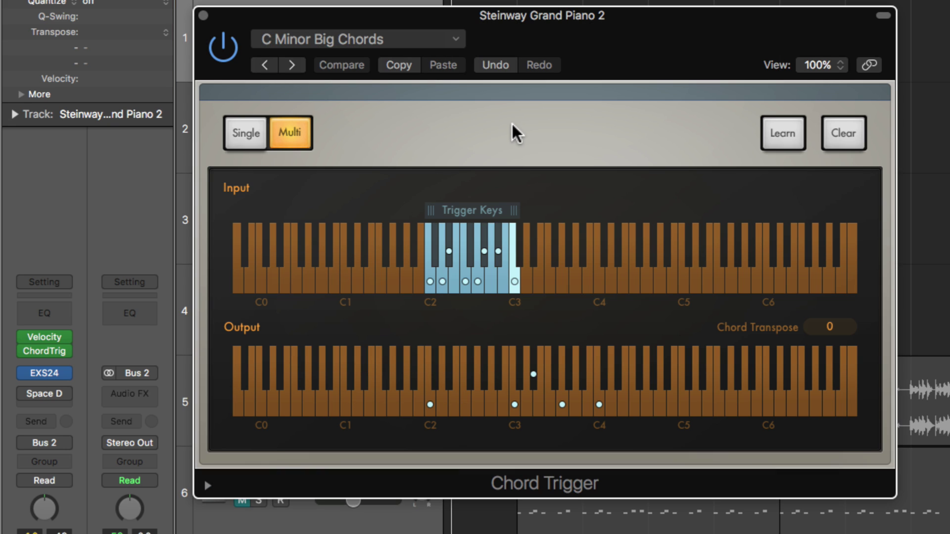
{"action": "left_click", "coordinate": [357, 42]}
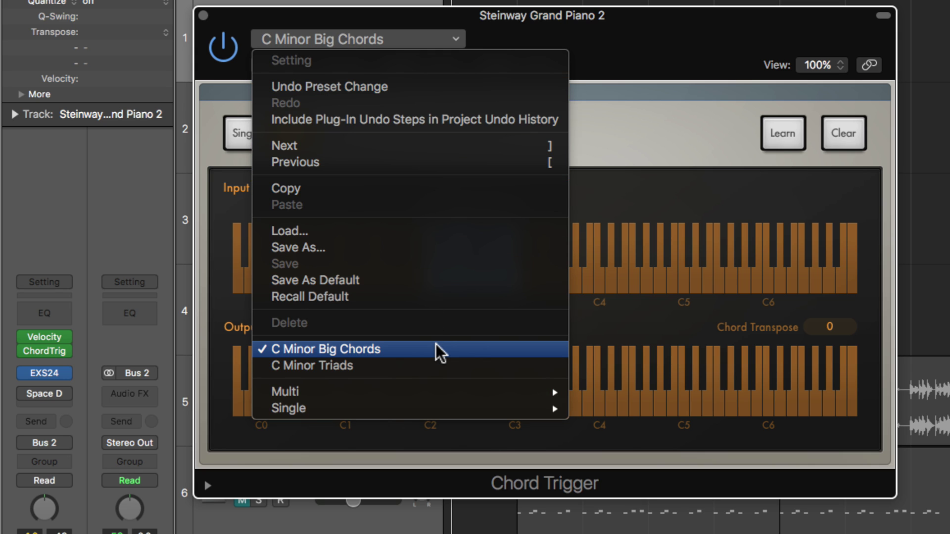
{"action": "left_click", "coordinate": [367, 297]}
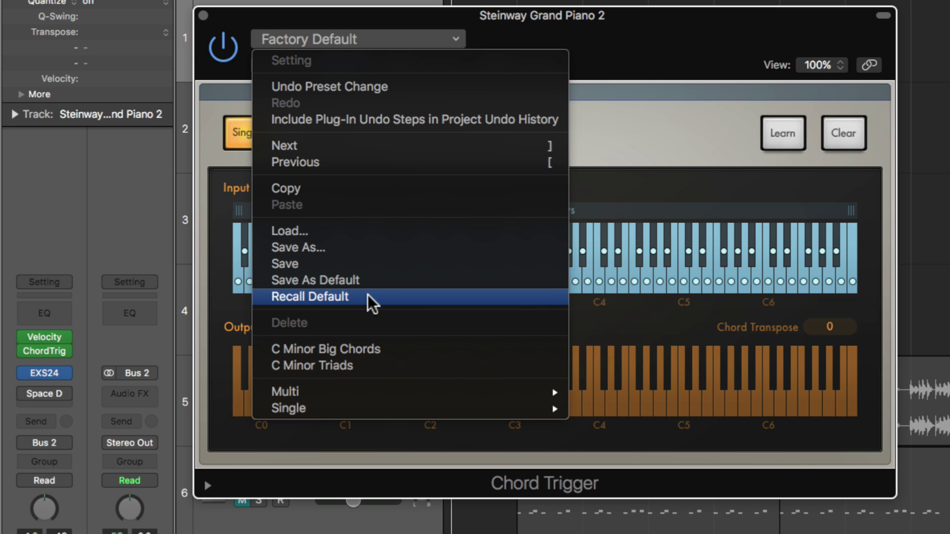
{"action": "left_click", "coordinate": [371, 300]}
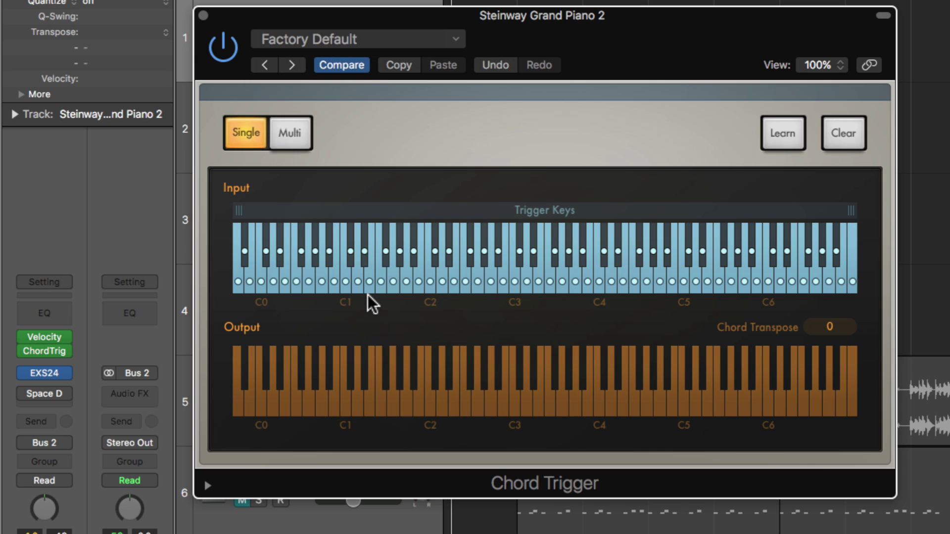
Step: In Multi mode, learn a C2-triggered chord of C1, C2, C3, D#3 and G3
{"action": "left_click", "coordinate": [295, 136]}
{"action": "left_click", "coordinate": [778, 140]}
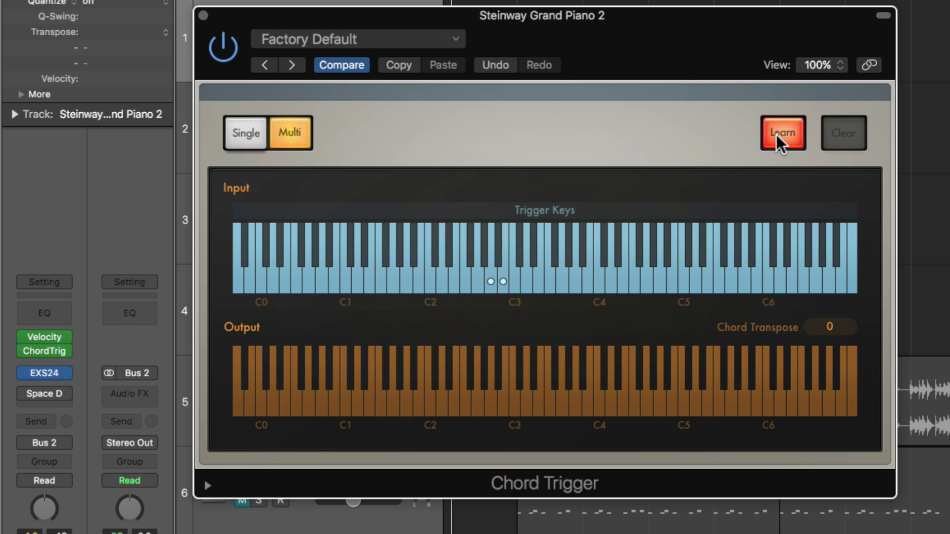
{"action": "left_click", "coordinate": [430, 282]}
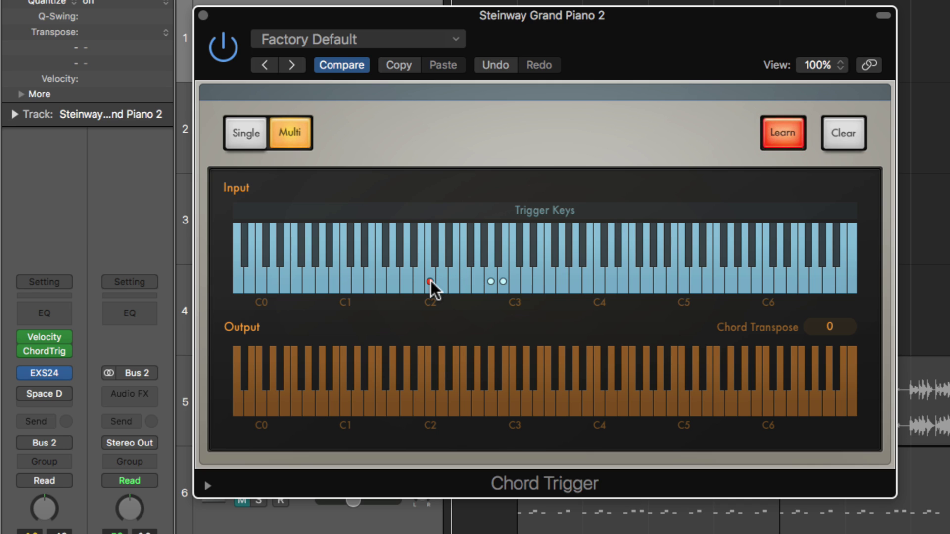
{"action": "left_click", "coordinate": [430, 405]}
{"action": "left_click", "coordinate": [346, 405]}
{"action": "left_click", "coordinate": [515, 405]}
{"action": "left_click", "coordinate": [538, 405]}
{"action": "left_click", "coordinate": [562, 404]}
{"action": "left_click", "coordinate": [533, 375]}
{"action": "left_click", "coordinate": [539, 405]}
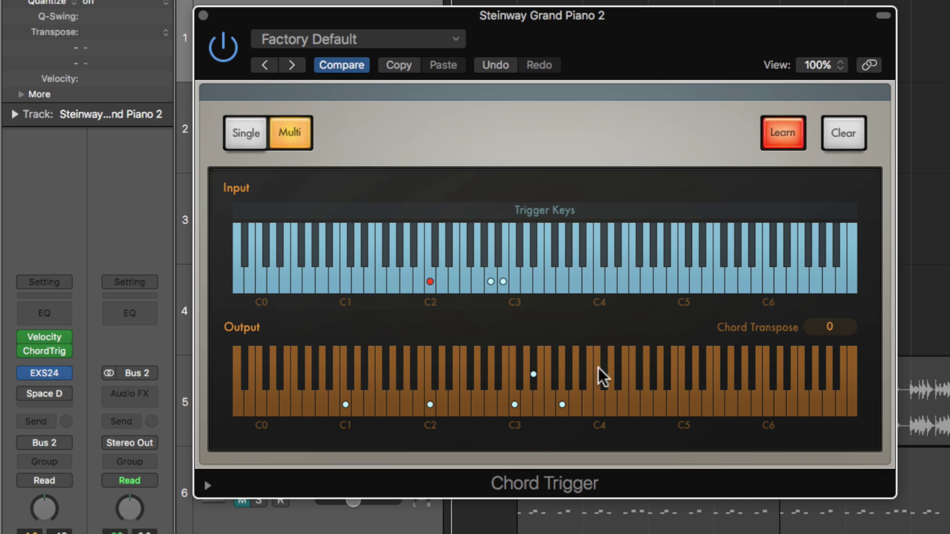
Step: Finish learning, check the C2 chord, and reload the C Minor Big Chords preset
{"action": "left_click", "coordinate": [798, 134]}
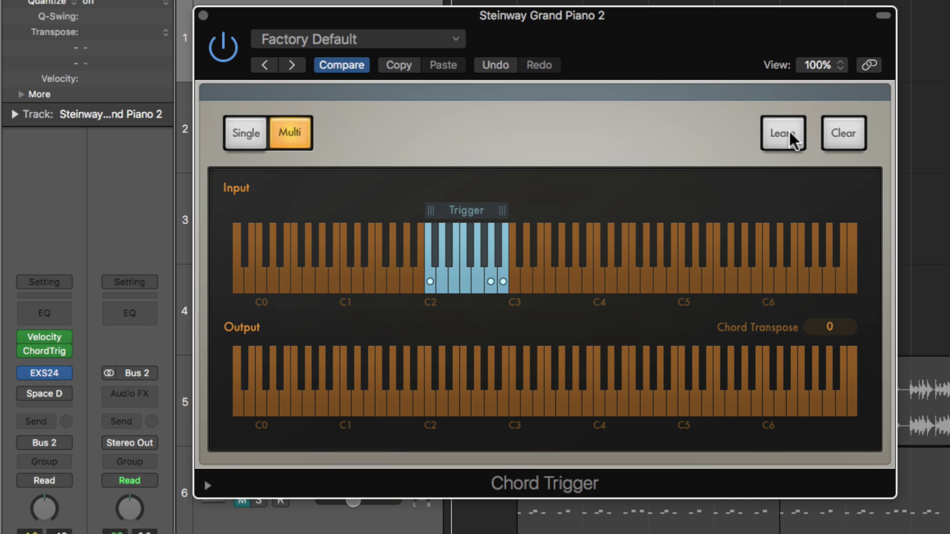
{"action": "left_click", "coordinate": [430, 283]}
{"action": "left_click", "coordinate": [398, 41]}
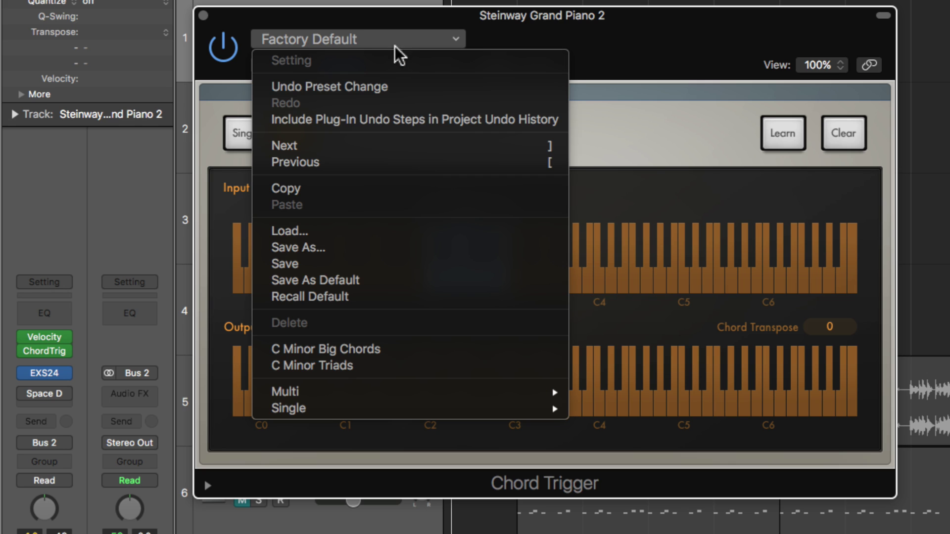
{"action": "left_click", "coordinate": [446, 350]}
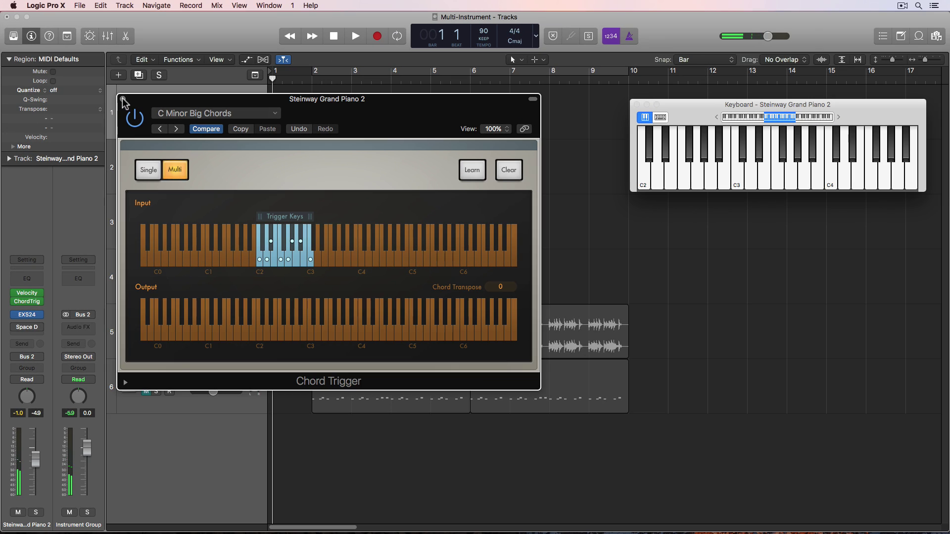
Step: Close Chord Trigger, re-enable Space D, and open the Bright Suitcase electric piano
{"action": "left_click", "coordinate": [203, 14]}
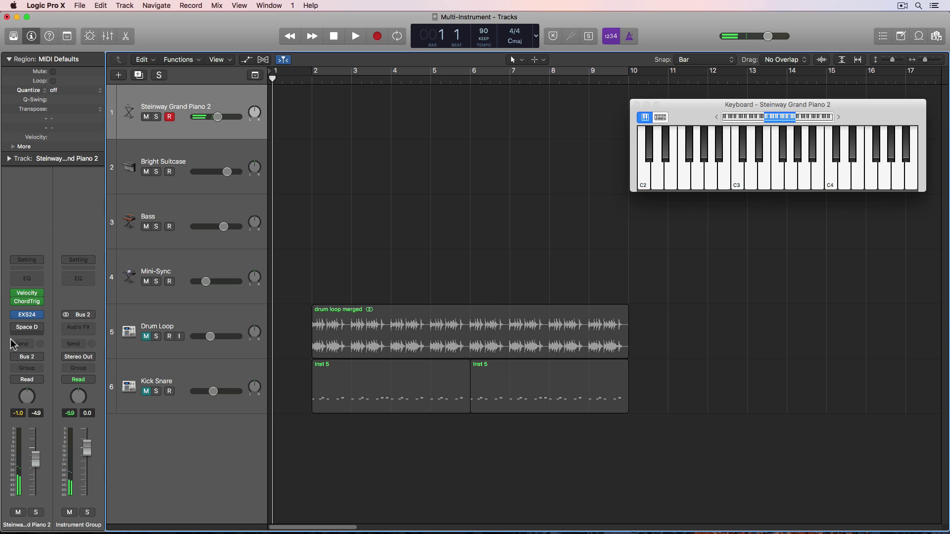
{"action": "left_click", "coordinate": [15, 327]}
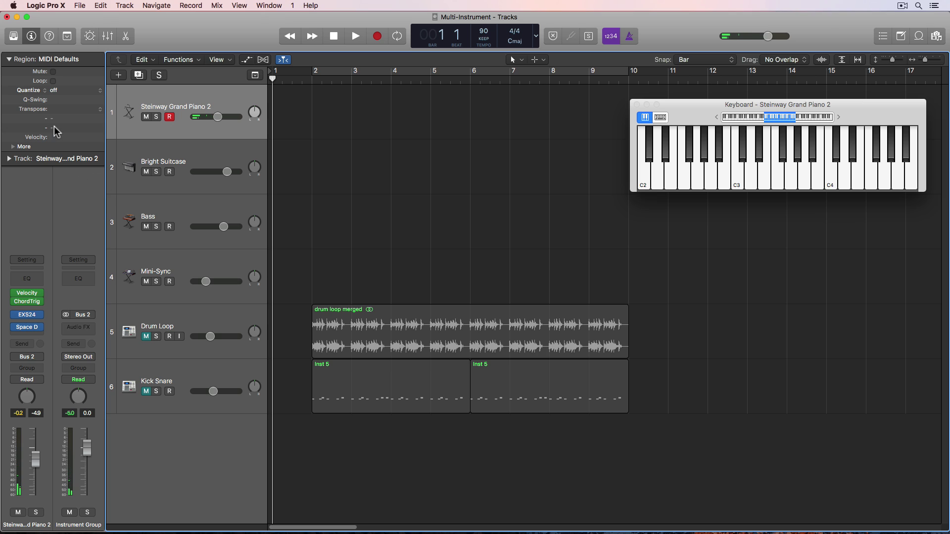
{"action": "left_click", "coordinate": [206, 153]}
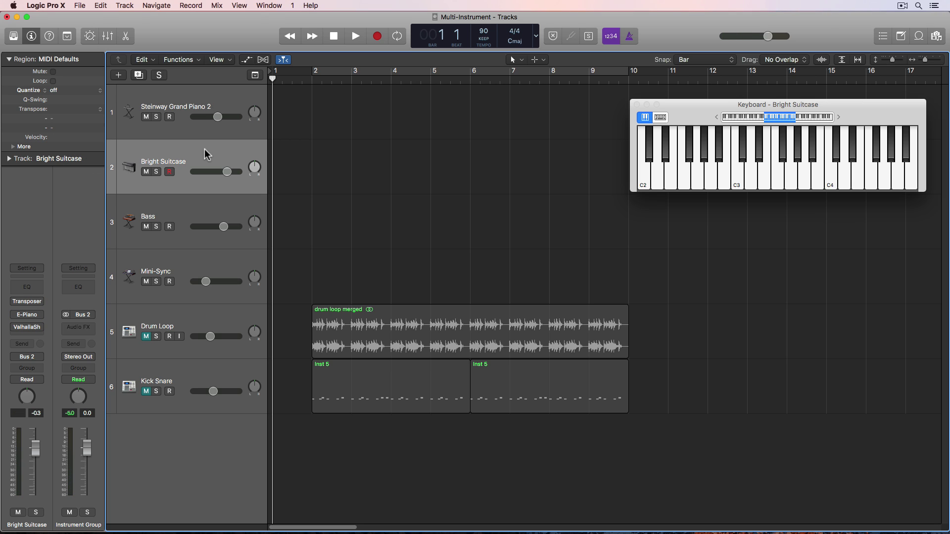
{"action": "left_click", "coordinate": [22, 316]}
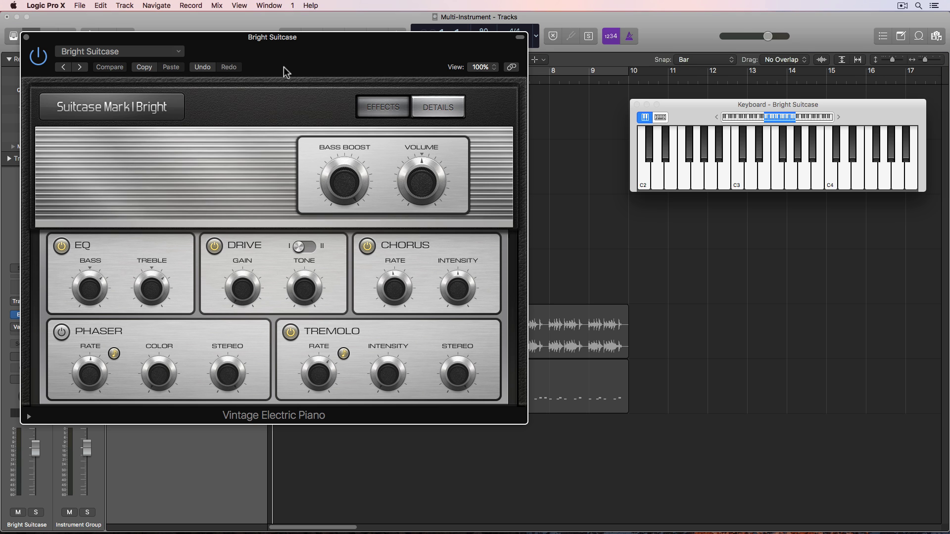
{"action": "left_click_drag", "start_coordinate": [288, 50], "coordinate": [333, 62]}
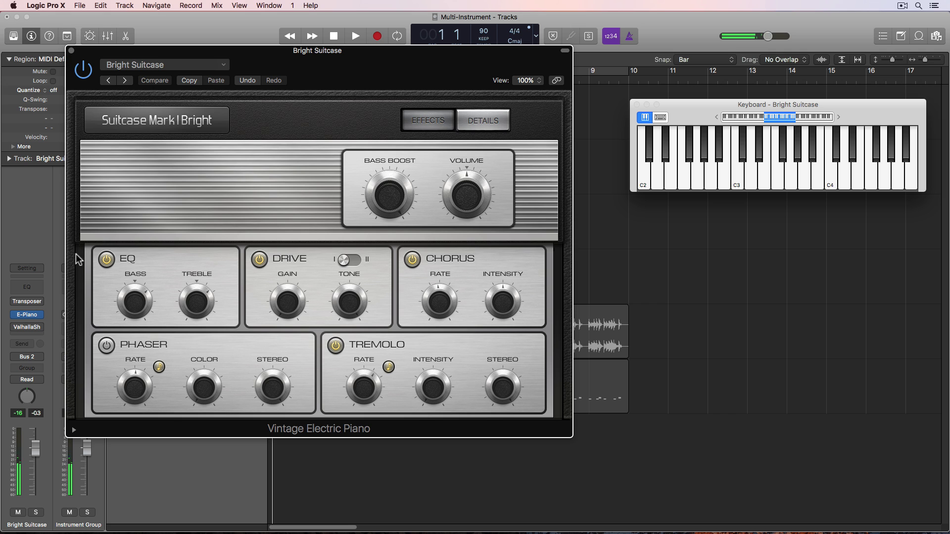
Step: Set the Bright Suitcase Transposer to +12 semitones and test it on C2 and C3
{"action": "left_click", "coordinate": [25, 302]}
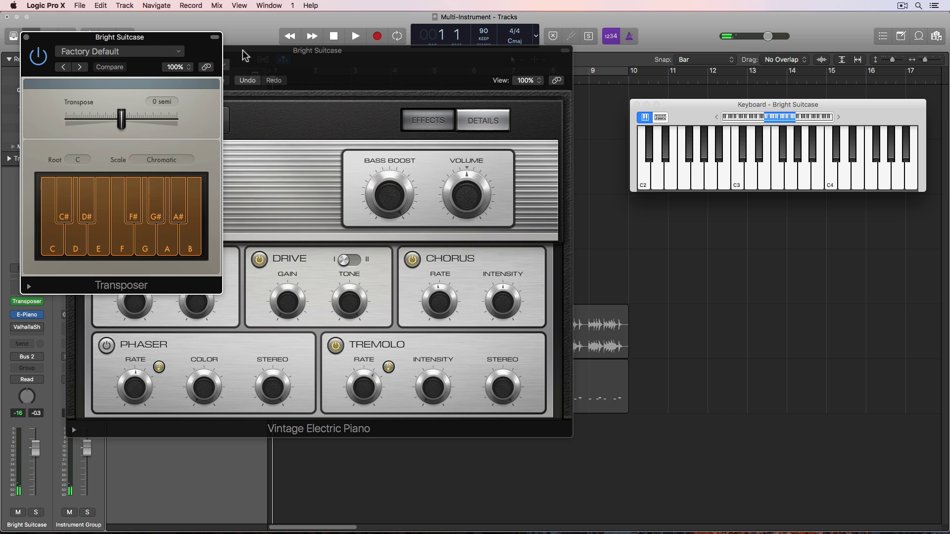
{"action": "left_click_drag", "start_coordinate": [178, 46], "coordinate": [622, 62]}
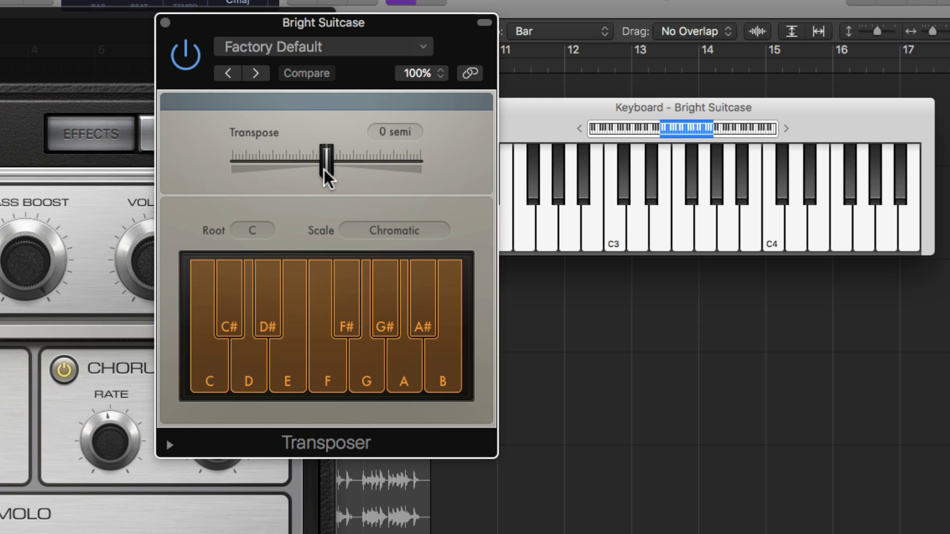
{"action": "mouse_move", "coordinate": [373, 164]}
{"action": "left_mouse_down"}
{"action": "mouse_move", "coordinate": [415, 165]}
{"action": "mouse_move", "coordinate": [375, 176]}
{"action": "left_mouse_up"}
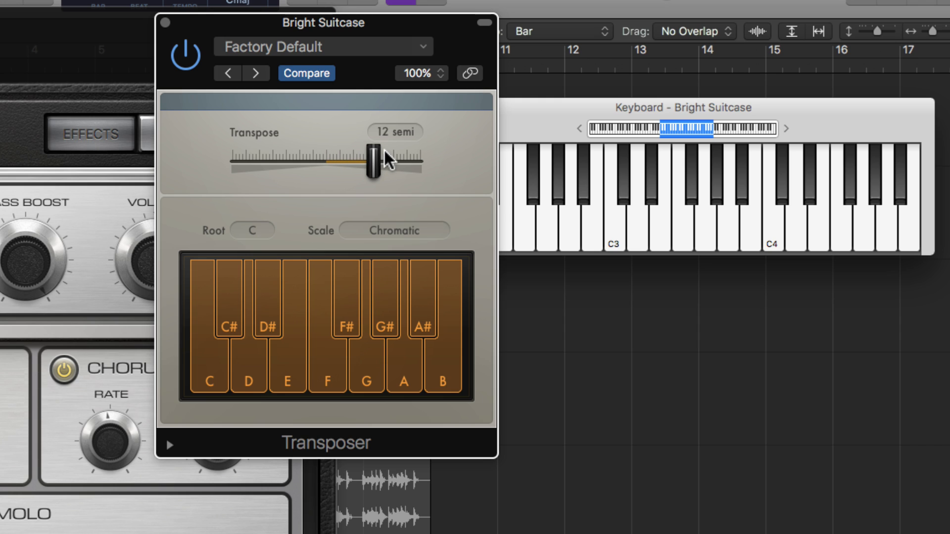
{"action": "left_click_drag", "start_coordinate": [393, 29], "coordinate": [272, 53]}
{"action": "left_click", "coordinate": [456, 221]}
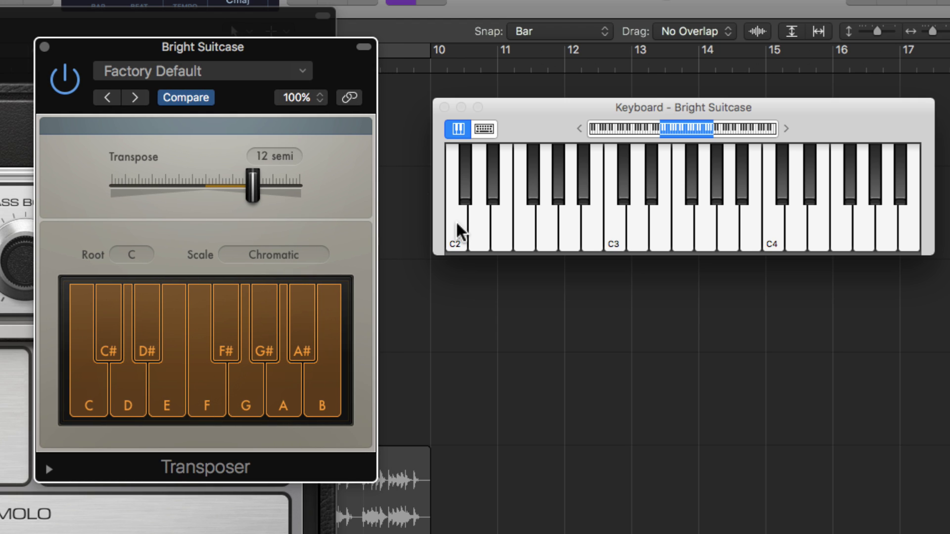
{"action": "left_click", "coordinate": [611, 218]}
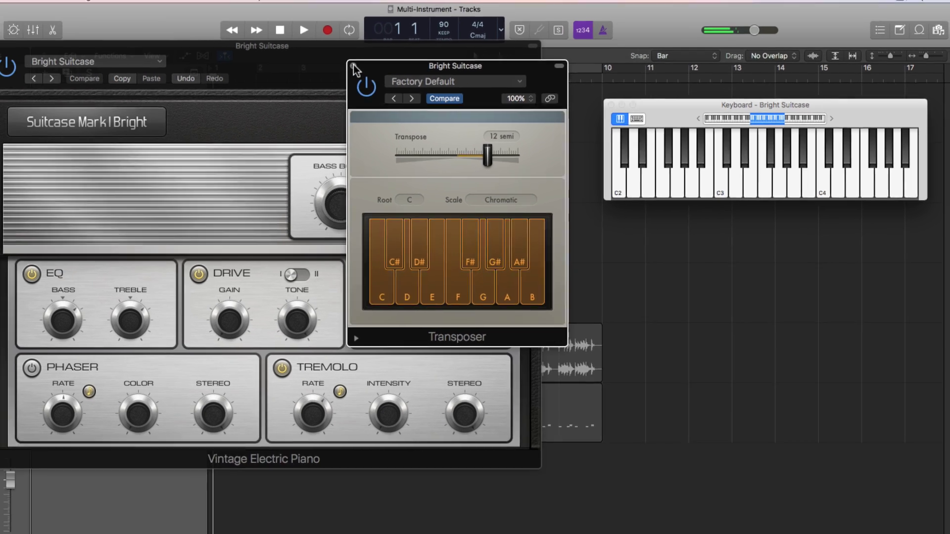
Step: Close the plug-in windows and play several notes to audition the layered sound
{"action": "left_click", "coordinate": [44, 47]}
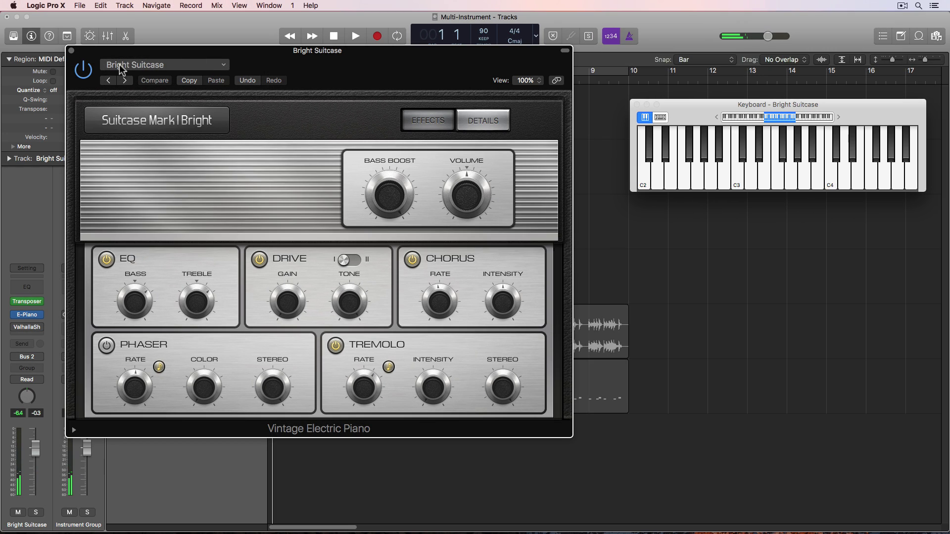
{"action": "left_click", "coordinate": [71, 52]}
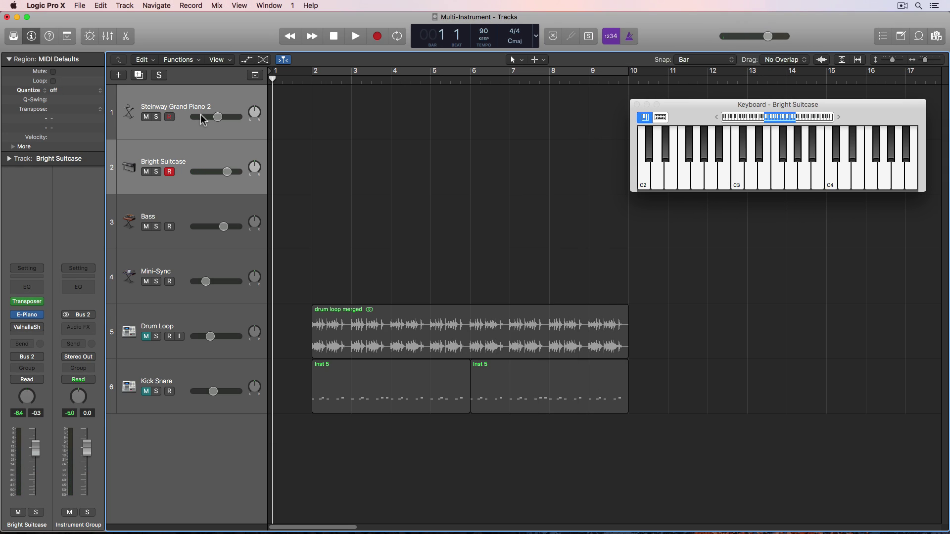
{"action": "key", "text": "a"}
{"action": "key", "text": "s"}
{"action": "key", "text": "u"}
{"action": "key", "text": "k"}
{"action": "key", "text": "y"}
{"action": "key", "text": "y"}
{"action": "key", "text": "f"}
{"action": "key", "text": "e"}
{"action": "key", "text": "s"}
{"action": "key", "text": "a"}
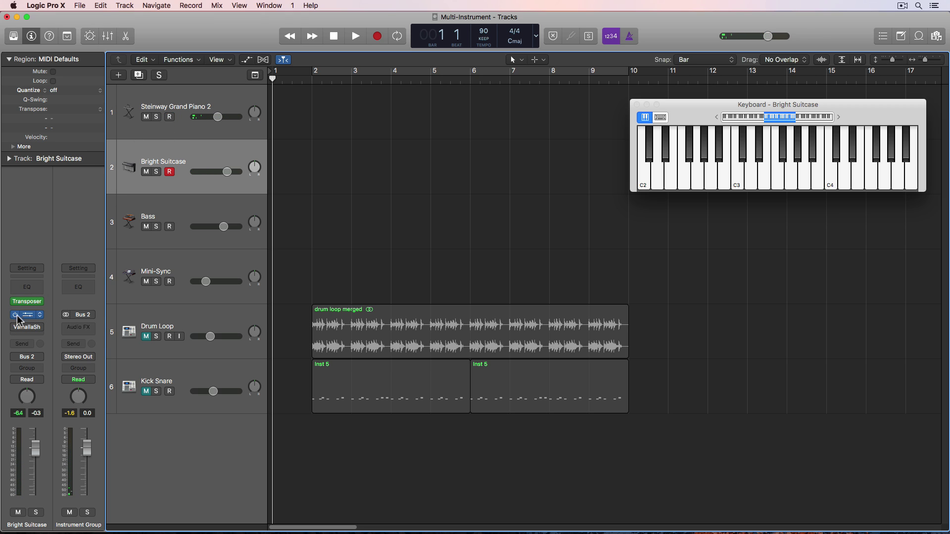
Step: Compare the Bright Suitcase ValhallaShimmer fully dry, then set its mix to 0.83 and close it
{"action": "left_click", "coordinate": [27, 327]}
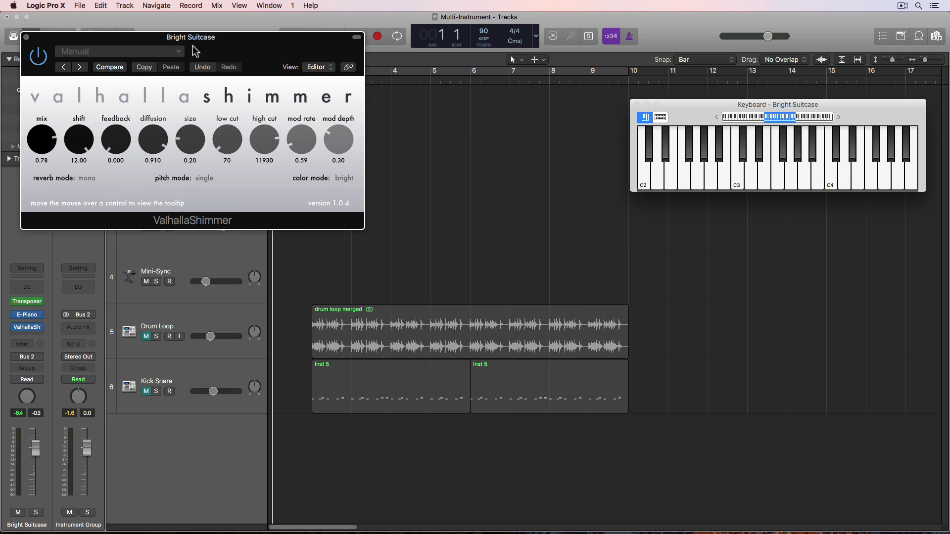
{"action": "left_click_drag", "start_coordinate": [200, 41], "coordinate": [401, 85]}
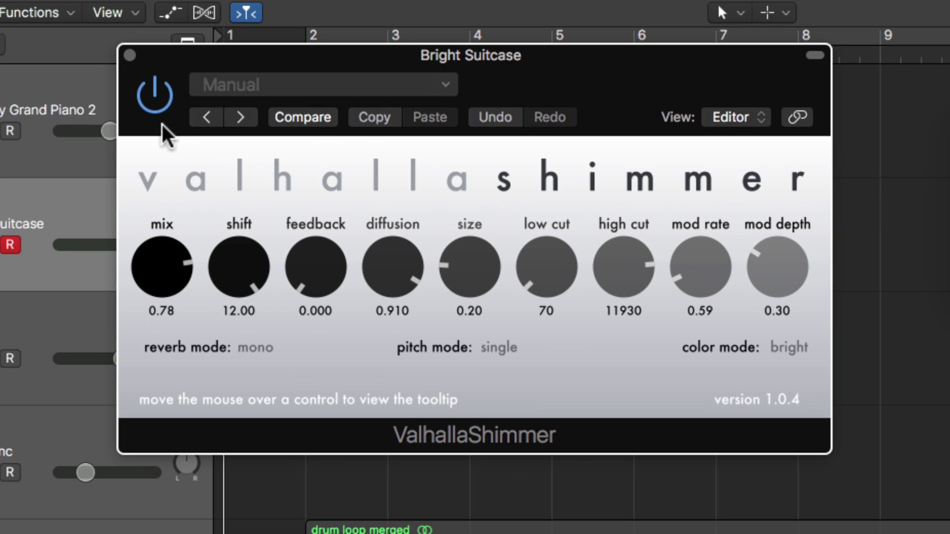
{"action": "left_click_drag", "start_coordinate": [159, 285], "coordinate": [180, 531]}
{"action": "left_click", "coordinate": [154, 95]}
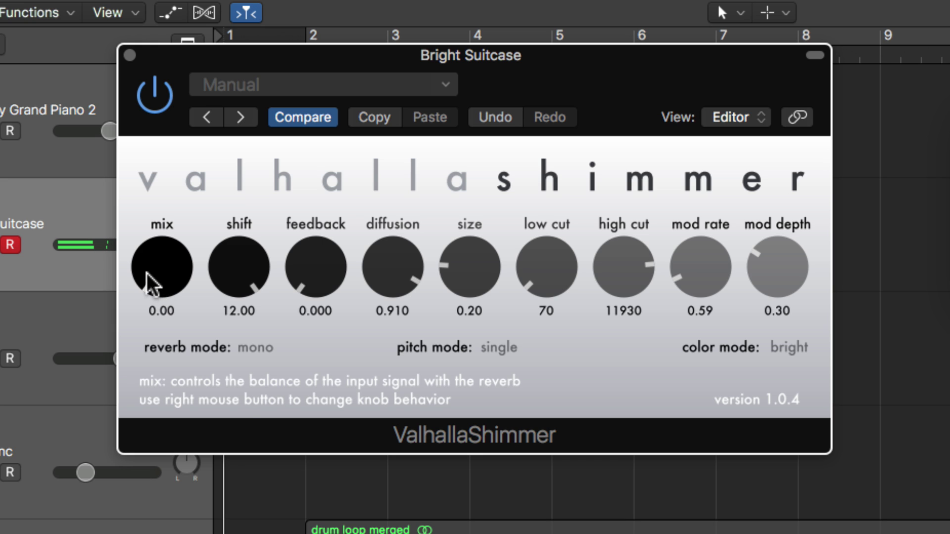
{"action": "left_click_drag", "start_coordinate": [165, 275], "coordinate": [181, 98]}
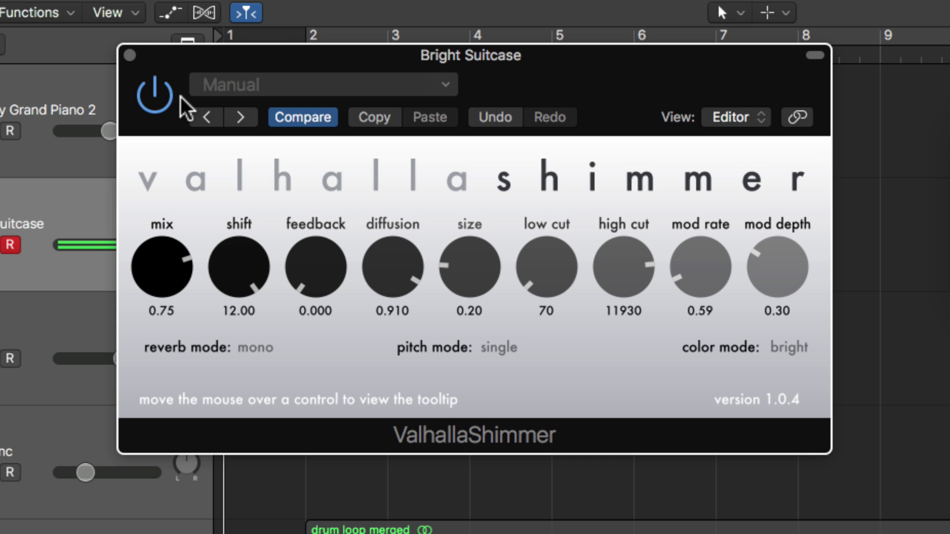
{"action": "scroll", "coordinate": [169, 269], "scroll_direction": "up", "scroll_amount": 8}
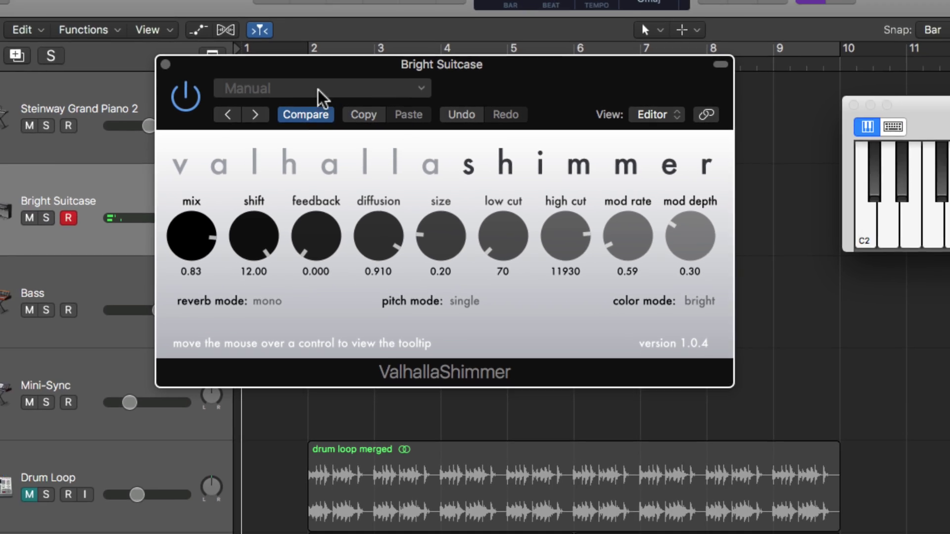
{"action": "left_click", "coordinate": [169, 65]}
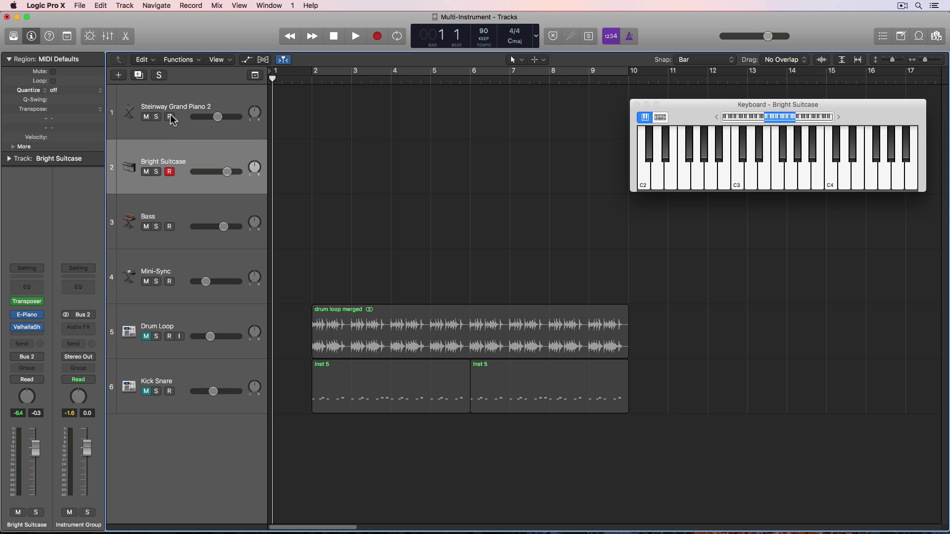
Step: Play C2, F2, G2 and a short phrase on the layered instruments, then disarm the piano
{"action": "key", "text": "a"}
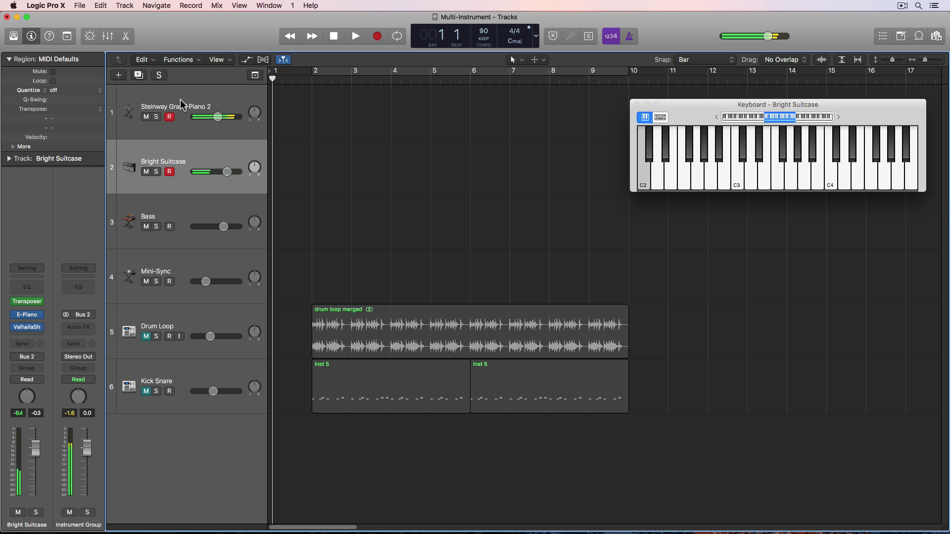
{"action": "key", "text": "y"}
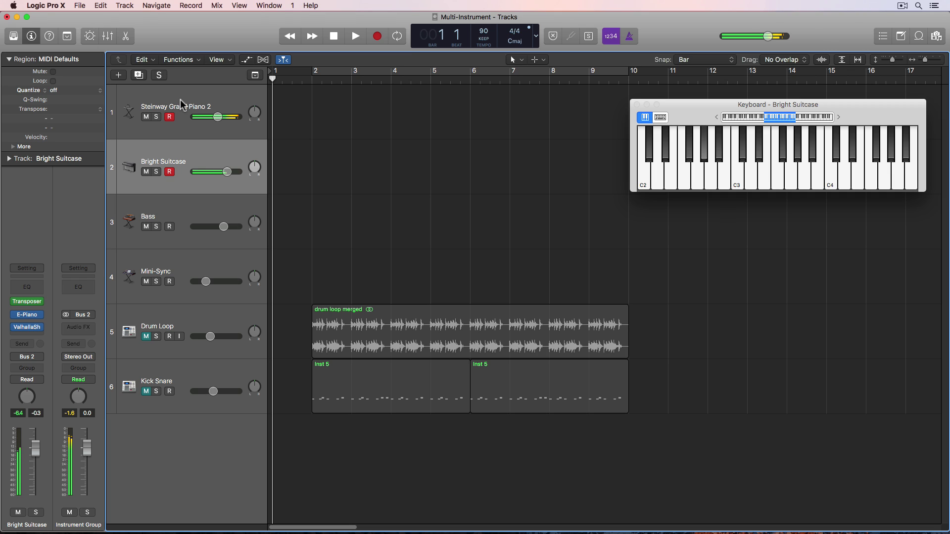
{"action": "key", "text": "f"}
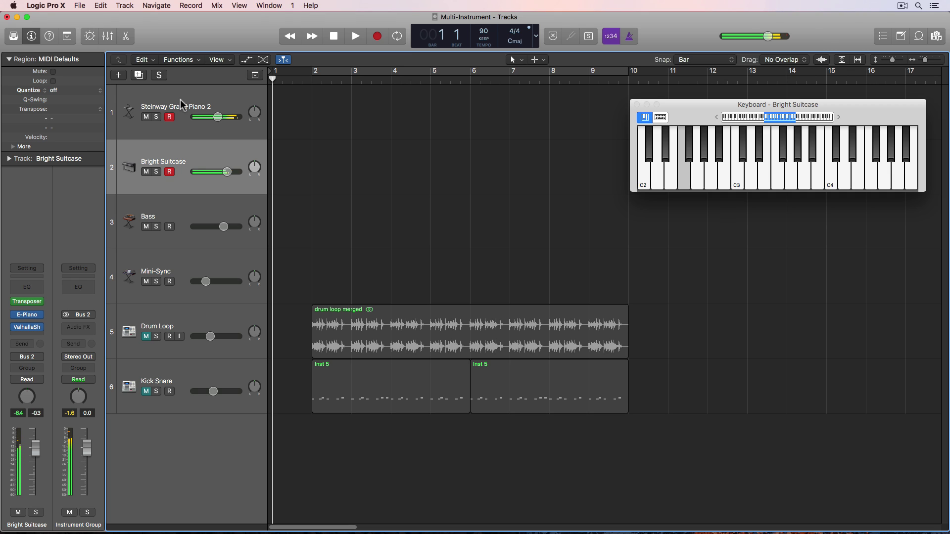
{"action": "key", "text": "g"}
{"action": "key", "text": "e"}
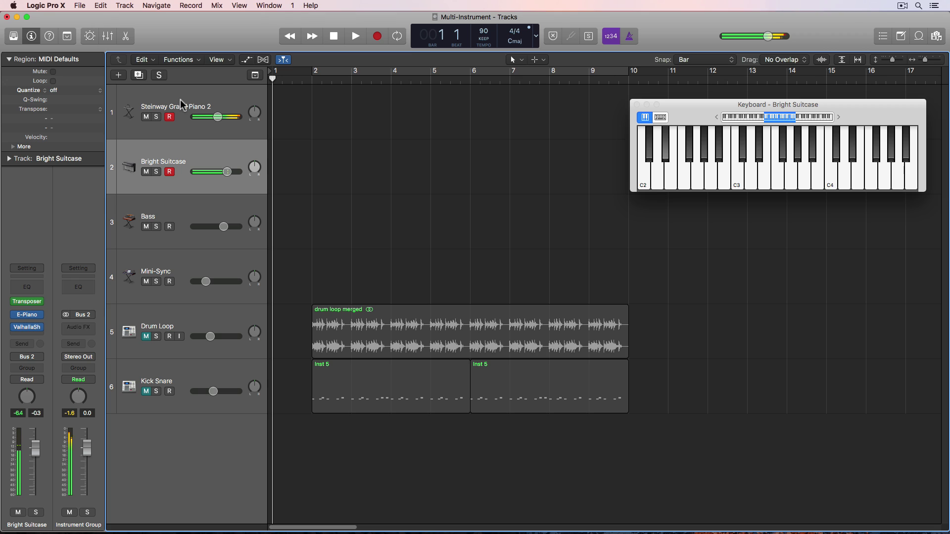
{"action": "key", "text": "k"}
{"action": "key", "text": "a"}
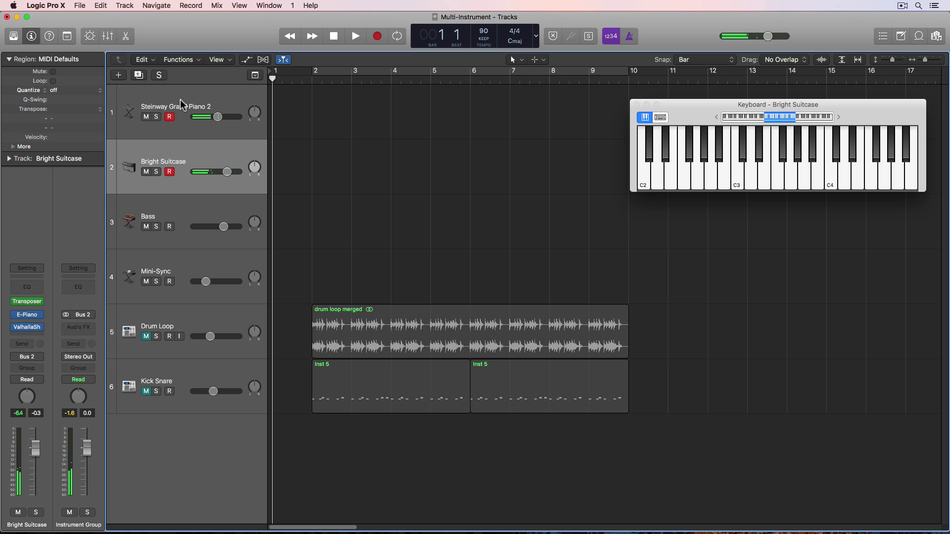
{"action": "left_click", "coordinate": [169, 117]}
Step: Select and disarm the Bass track, open its Retro Synth, then inspect and close Step FX
{"action": "left_click", "coordinate": [183, 207]}
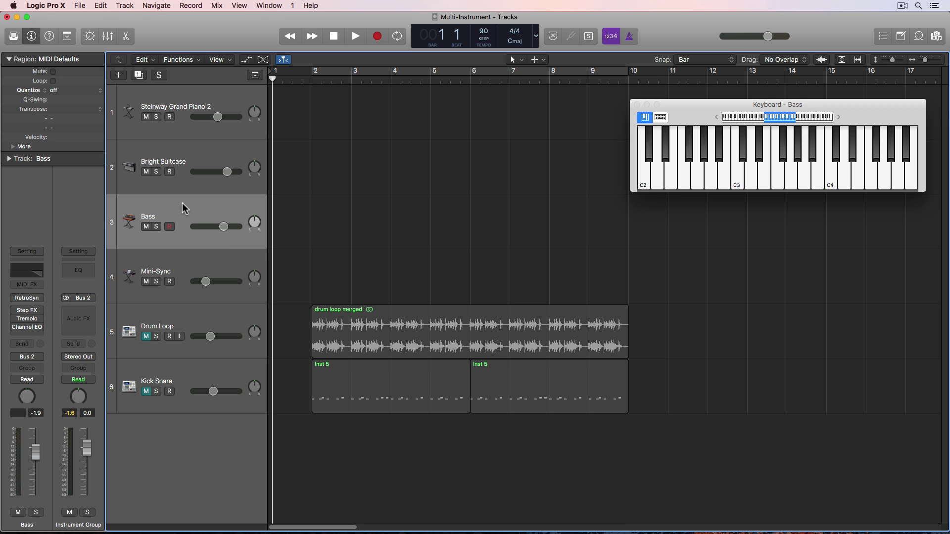
{"action": "left_click", "coordinate": [168, 226]}
{"action": "left_click", "coordinate": [27, 298]}
{"action": "left_click", "coordinate": [32, 298]}
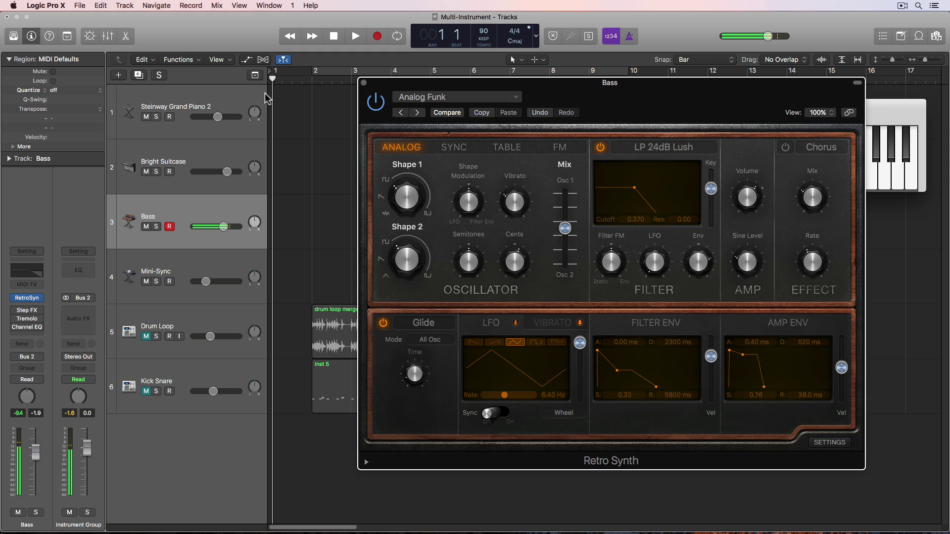
{"action": "left_click", "coordinate": [31, 308]}
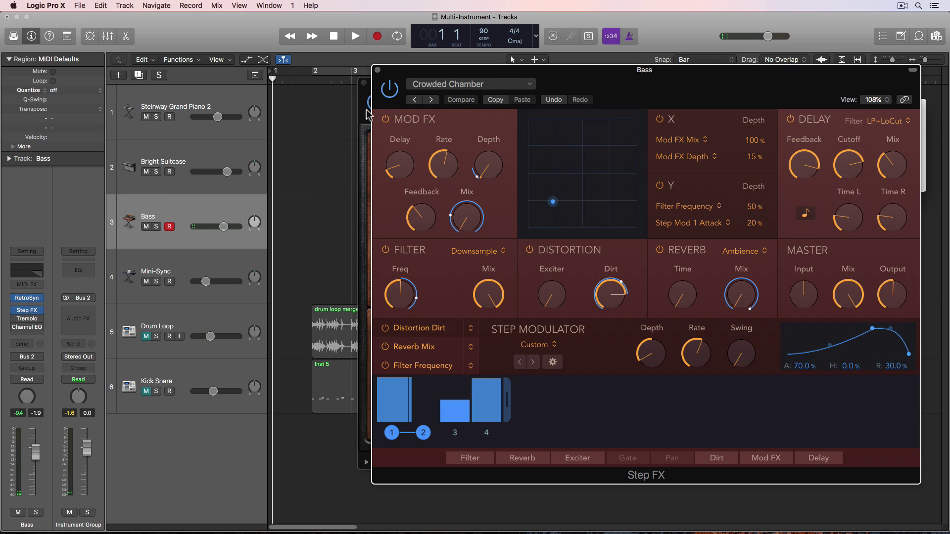
{"action": "left_click_drag", "start_coordinate": [450, 74], "coordinate": [235, 66]}
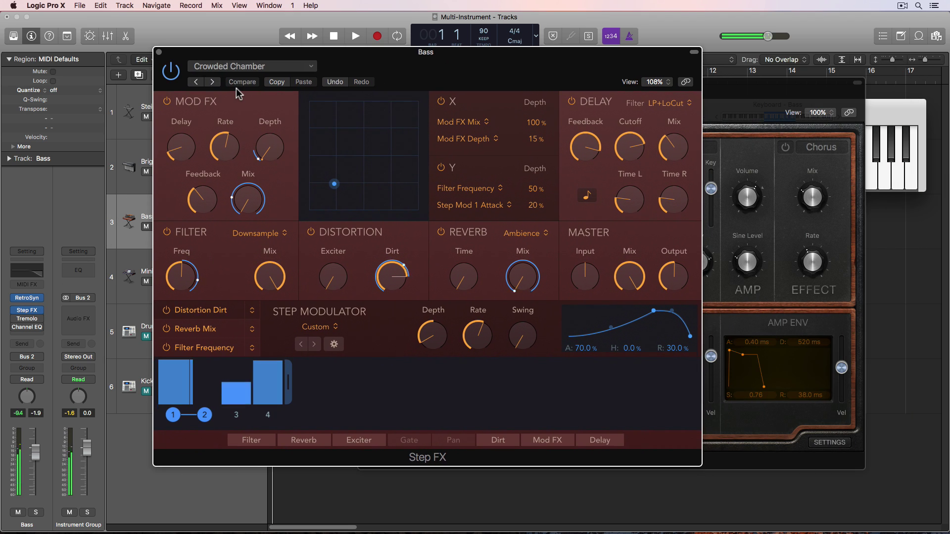
{"action": "left_click", "coordinate": [159, 51]}
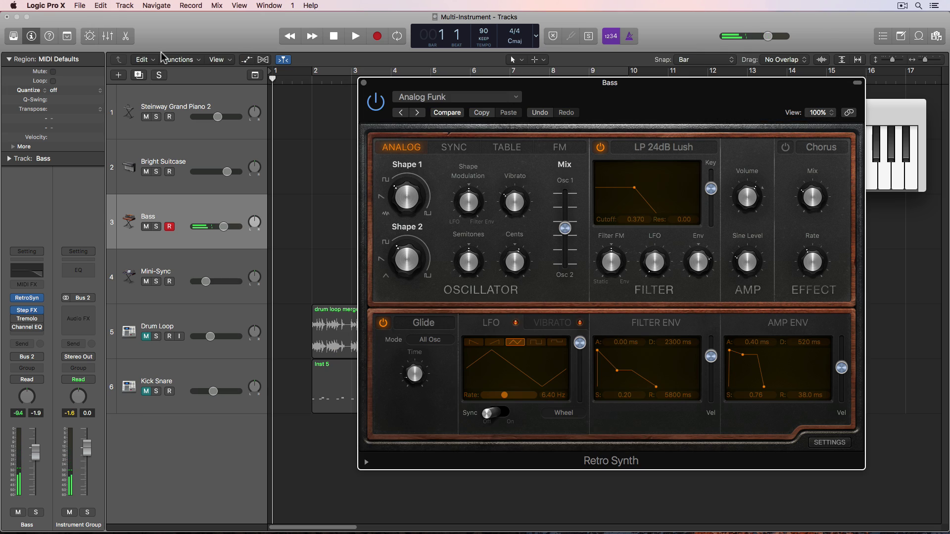
Step: Open the Bass Tremolo, try the Deep Tremolo preset, then return to Mono Tremolo
{"action": "left_click", "coordinate": [29, 321]}
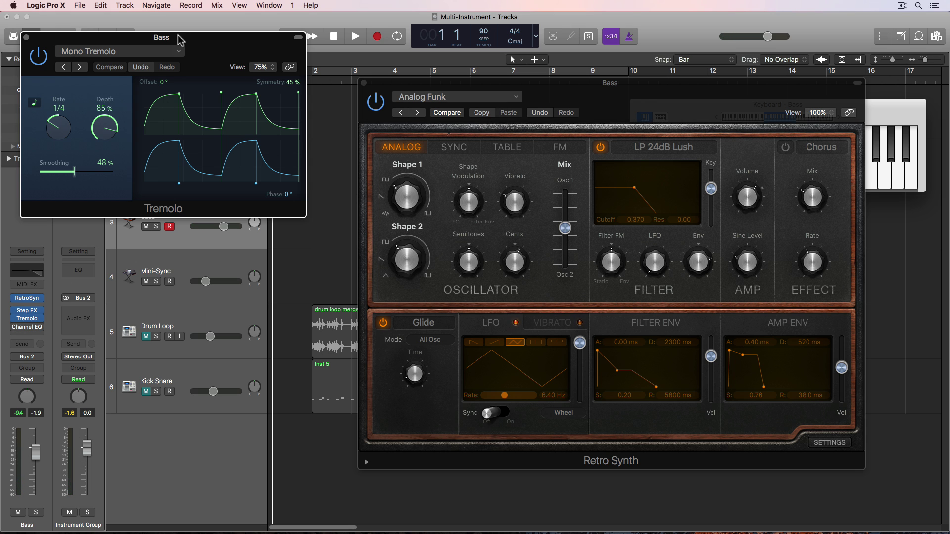
{"action": "left_click_drag", "start_coordinate": [179, 37], "coordinate": [332, 106]}
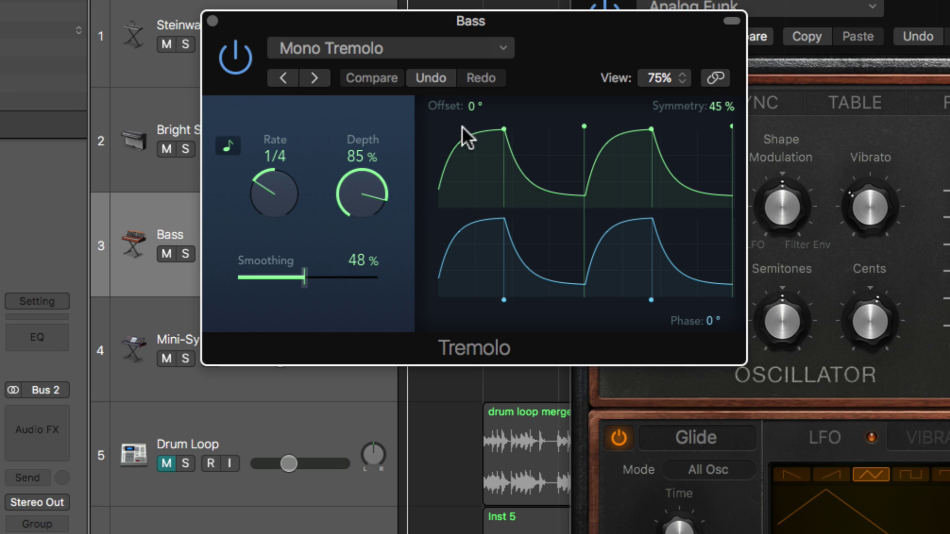
{"action": "left_click", "coordinate": [409, 45]}
{"action": "left_click", "coordinate": [421, 398]}
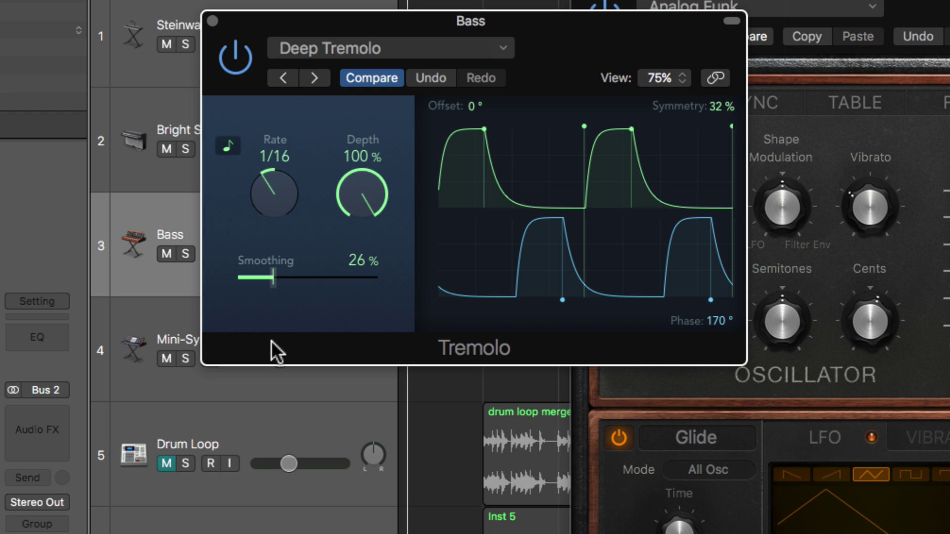
{"action": "left_click", "coordinate": [399, 44]}
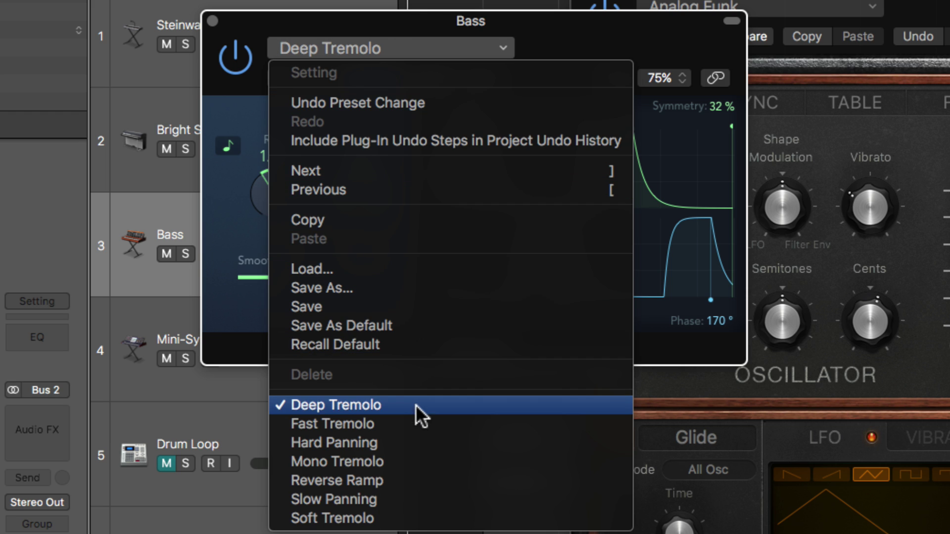
{"action": "left_click", "coordinate": [409, 456]}
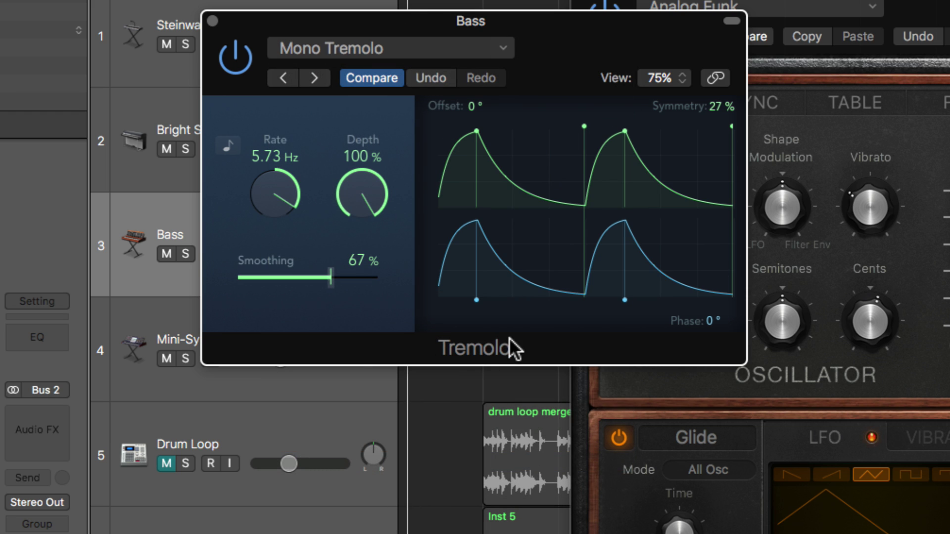
Step: Sync the tremolo at 1/8 rate with 83% depth, 58% smoothing and 42% symmetry
{"action": "left_click", "coordinate": [228, 146]}
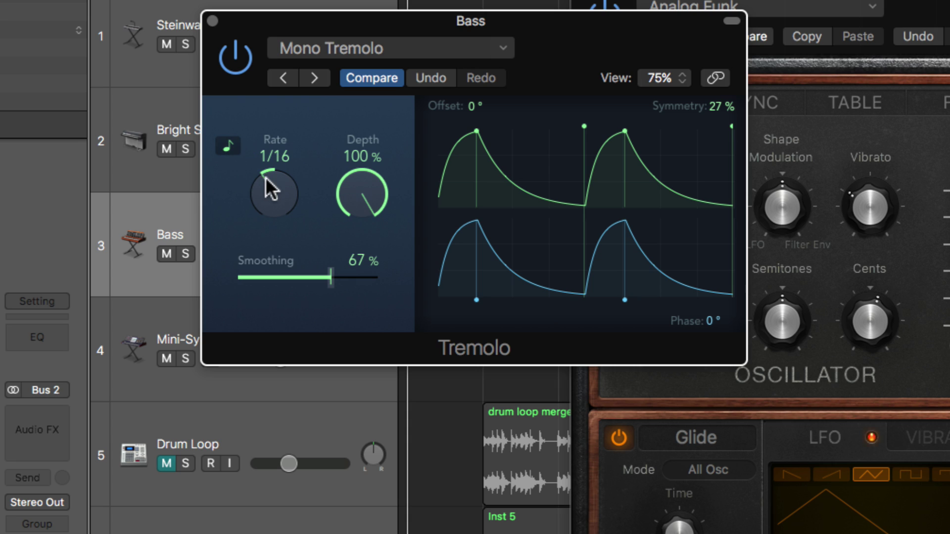
{"action": "left_click_drag", "start_coordinate": [275, 194], "coordinate": [276, 195]}
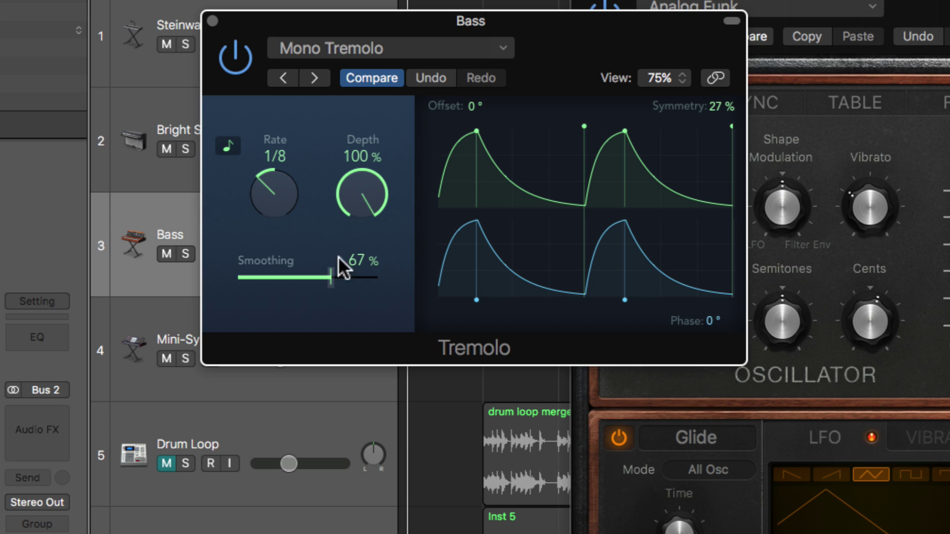
{"action": "left_click_drag", "start_coordinate": [352, 200], "coordinate": [356, 245]}
{"action": "mouse_move", "coordinate": [331, 277]}
{"action": "left_mouse_down"}
{"action": "mouse_move", "coordinate": [378, 276]}
{"action": "mouse_move", "coordinate": [322, 275]}
{"action": "left_mouse_up"}
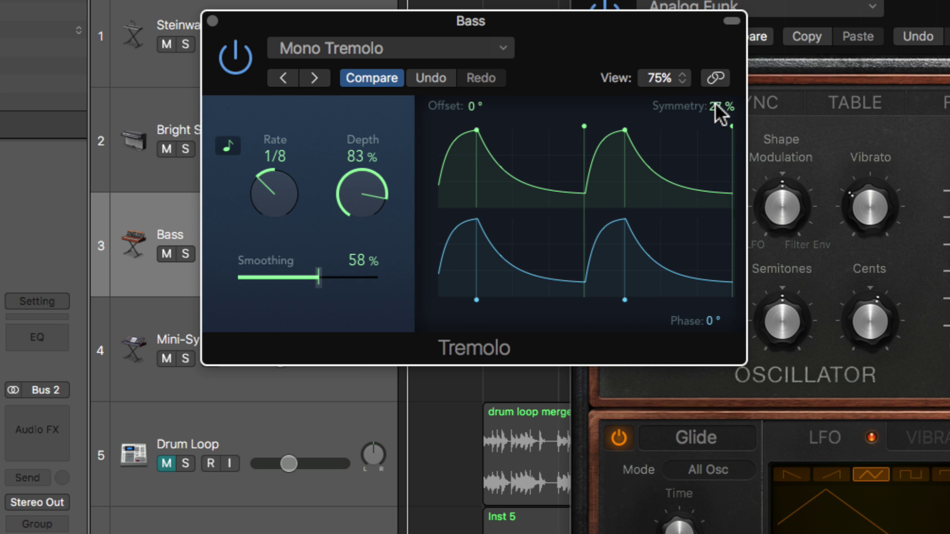
{"action": "left_click_drag", "start_coordinate": [717, 108], "coordinate": [711, 30]}
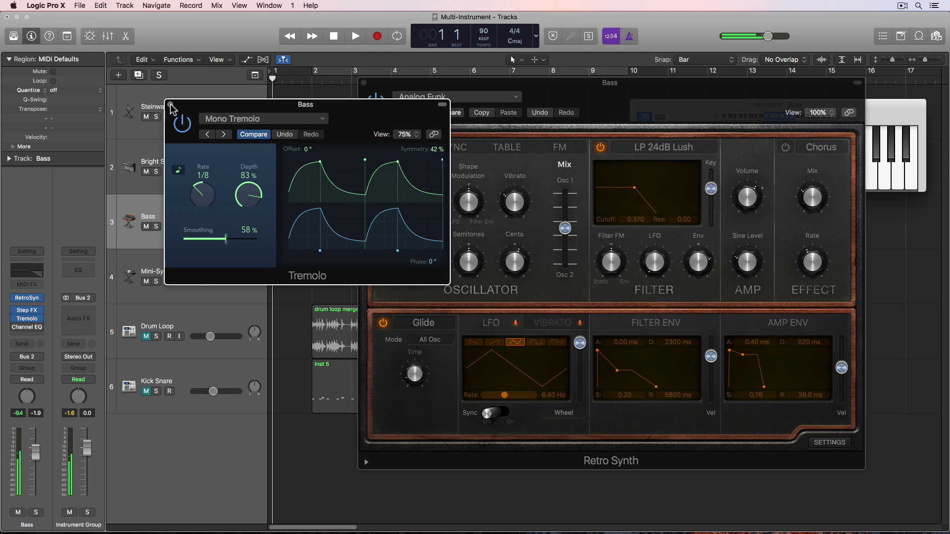
{"action": "left_click", "coordinate": [212, 21]}
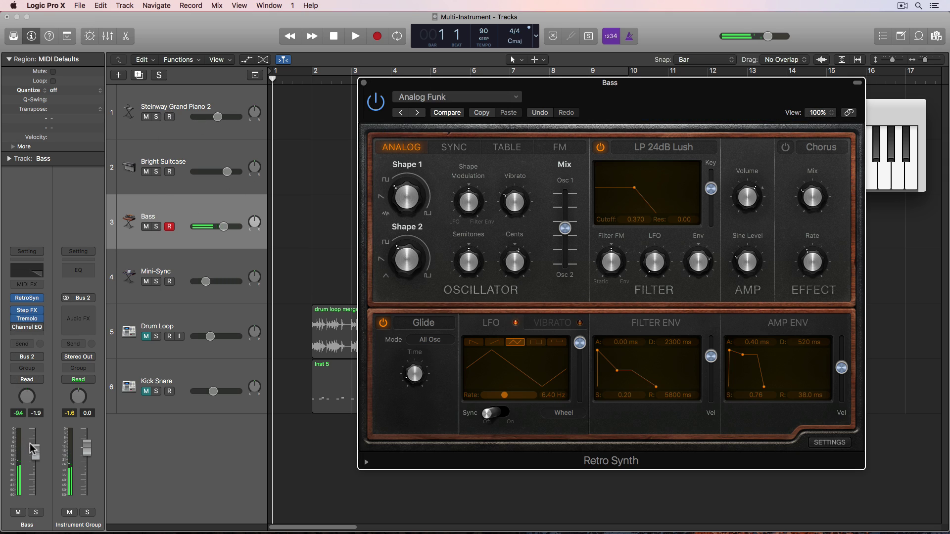
Step: Raise the Bass fader to -0.1 dB, adjust Retro Synth output, and play with Channel EQ open
{"action": "left_click_drag", "start_coordinate": [32, 450], "coordinate": [37, 447]}
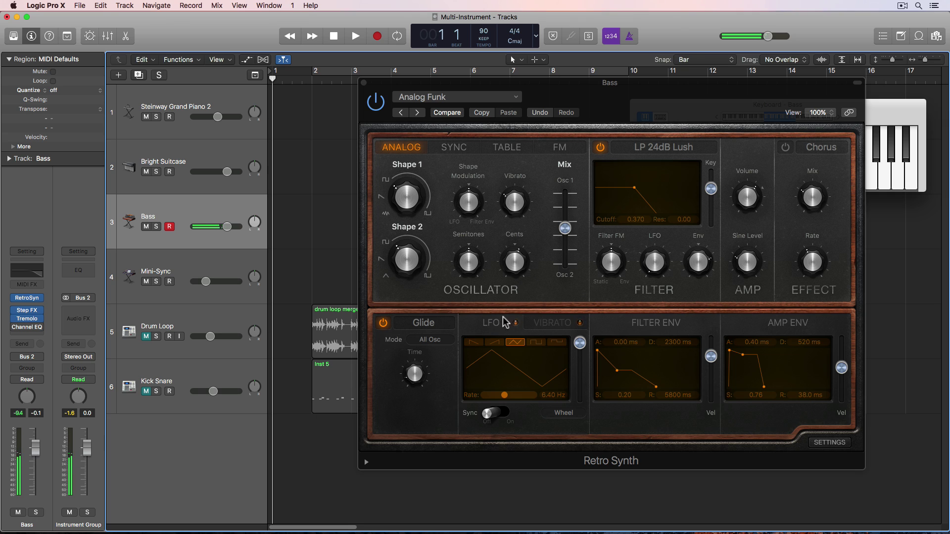
{"action": "left_click", "coordinate": [746, 252]}
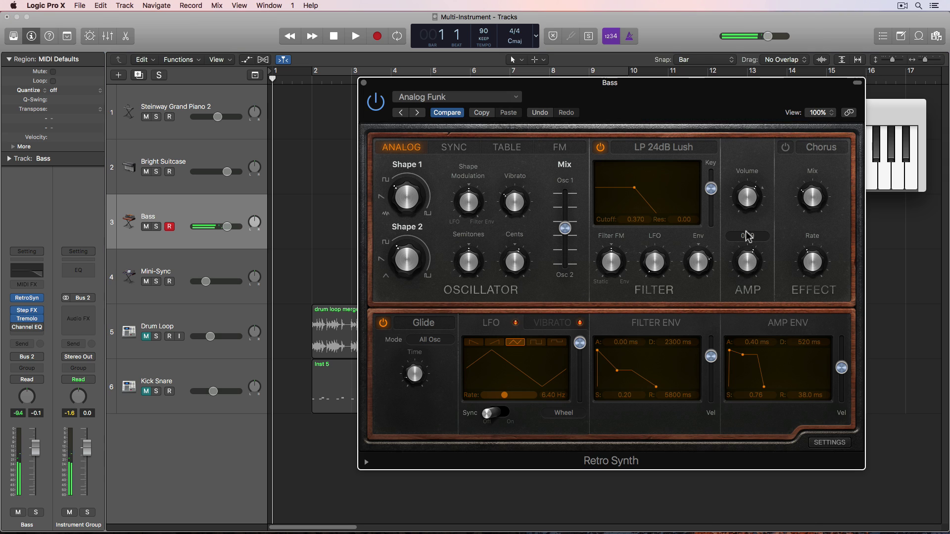
{"action": "left_click", "coordinate": [744, 200]}
{"action": "left_click_drag", "start_coordinate": [744, 200], "coordinate": [745, 208]}
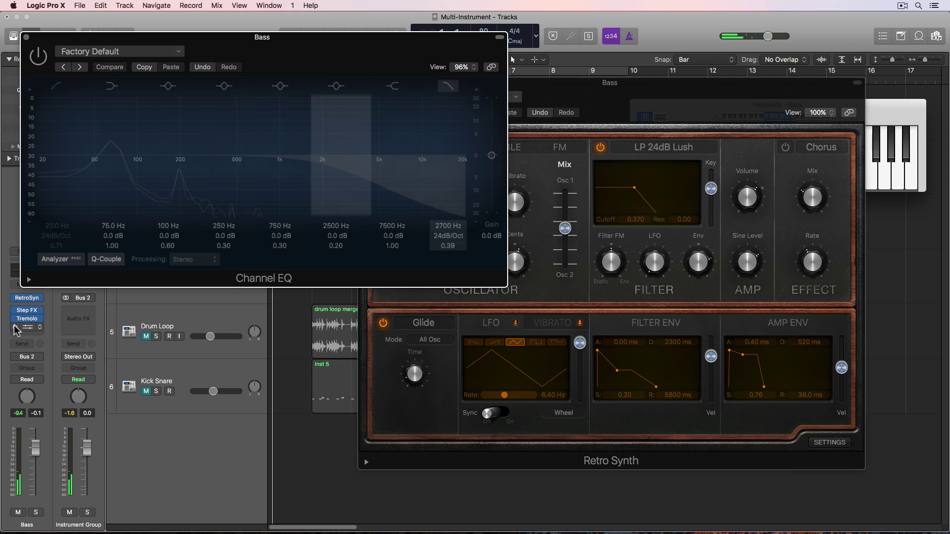
{"action": "left_click", "coordinate": [28, 327]}
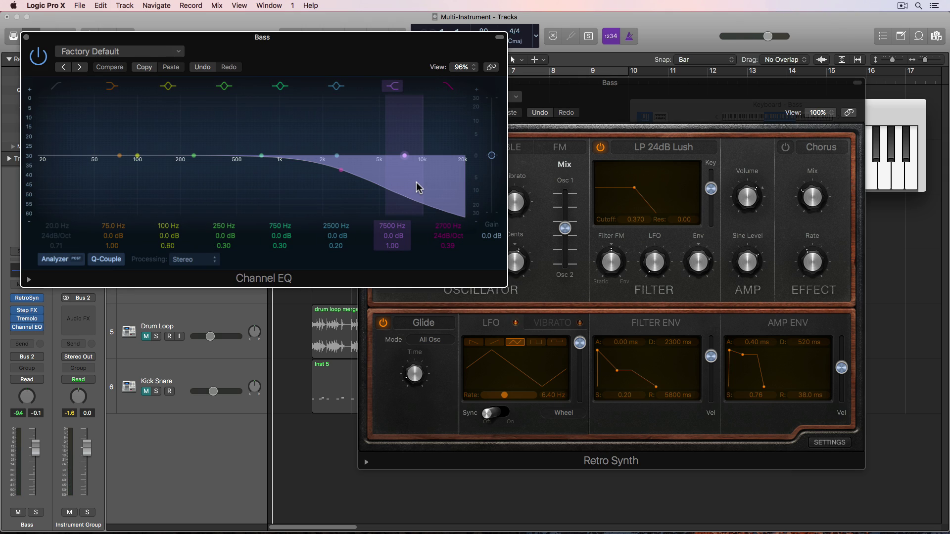
{"action": "key", "text": "space"}
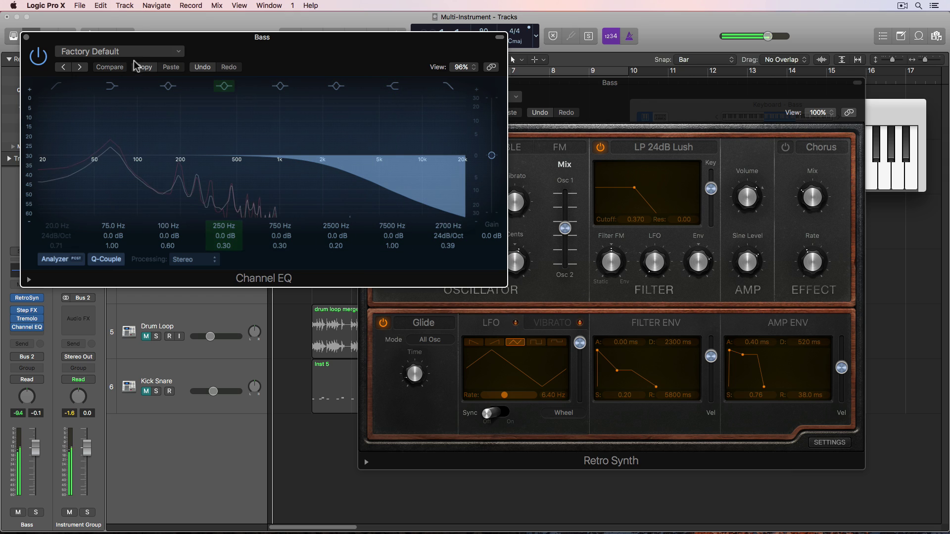
Step: Add a Transposer MIDI effect to Bass set to -12 semitones
{"action": "left_click", "coordinate": [26, 37]}
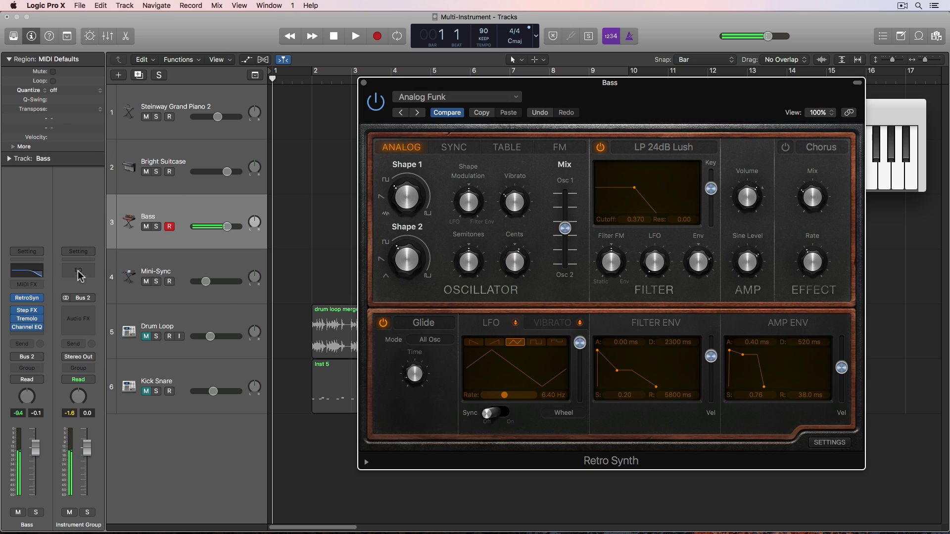
{"action": "left_click", "coordinate": [31, 285]}
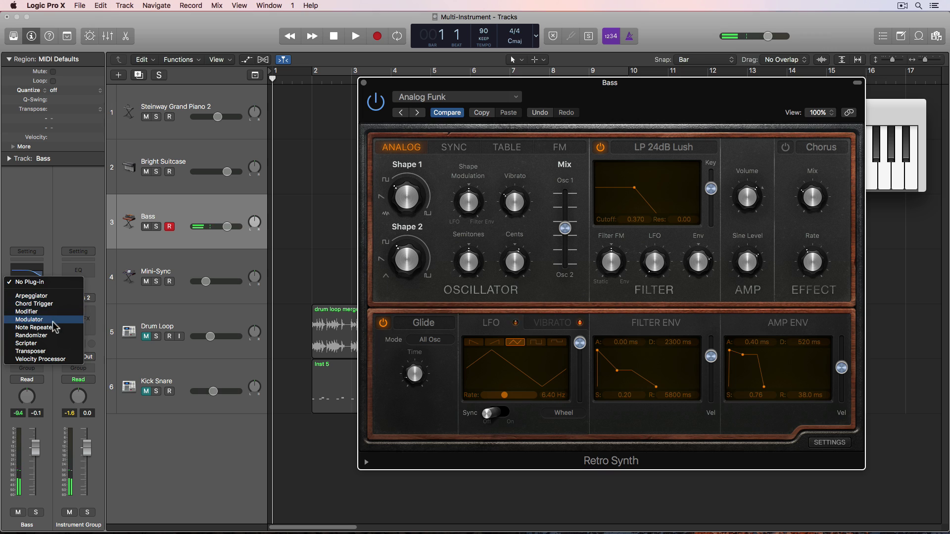
{"action": "left_click", "coordinate": [49, 351]}
{"action": "left_click_drag", "start_coordinate": [123, 117], "coordinate": [97, 131]}
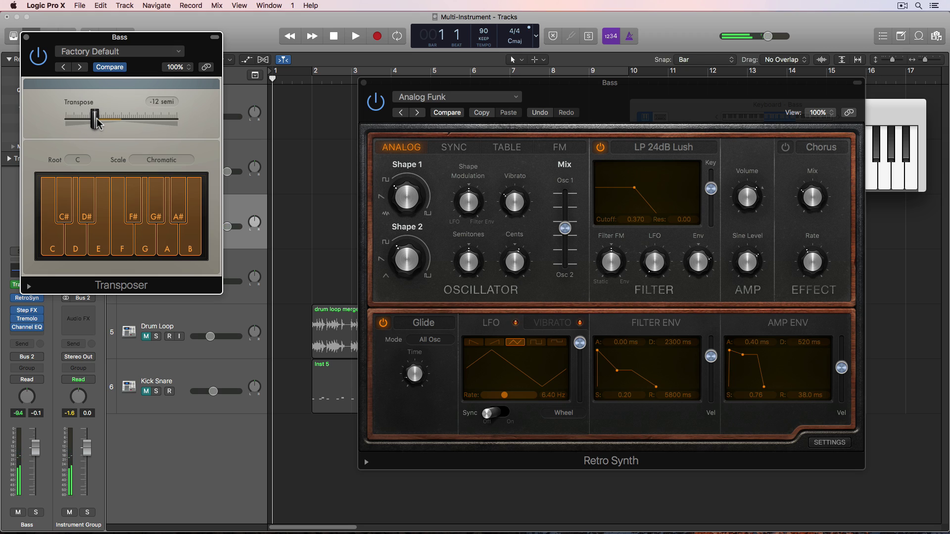
Step: Close and bypass the Transposer, then disarm recording on the Bass track
{"action": "left_click", "coordinate": [26, 38]}
{"action": "left_click", "coordinate": [14, 284]}
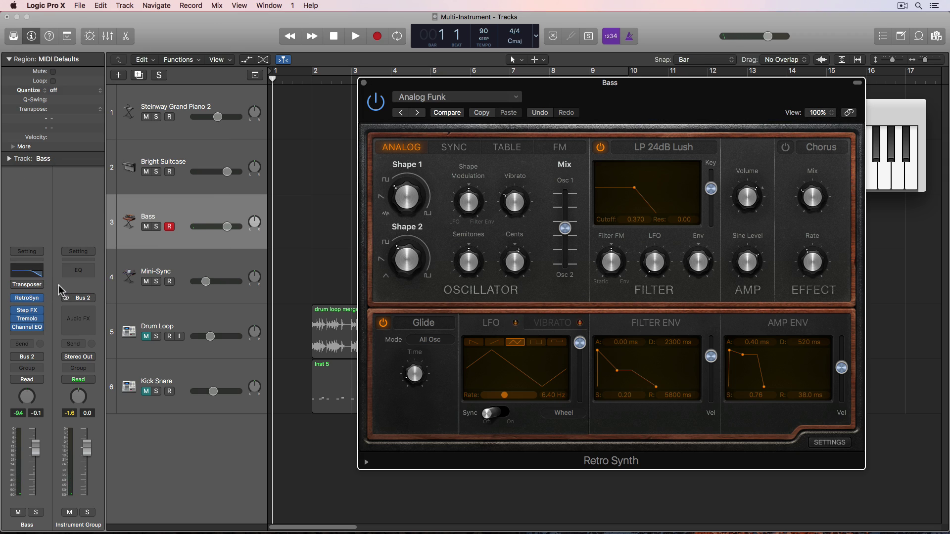
{"action": "left_click", "coordinate": [169, 227]}
Step: Close Retro Synth, select Steinway Grand Piano 2, then make the record-armed Mini-Sync track active
{"action": "left_click", "coordinate": [364, 84]}
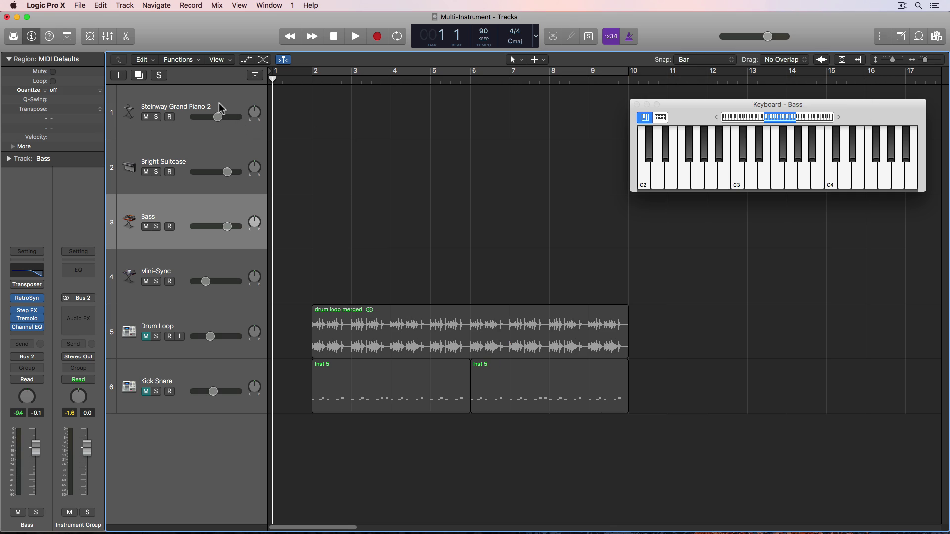
{"action": "left_click", "coordinate": [169, 117]}
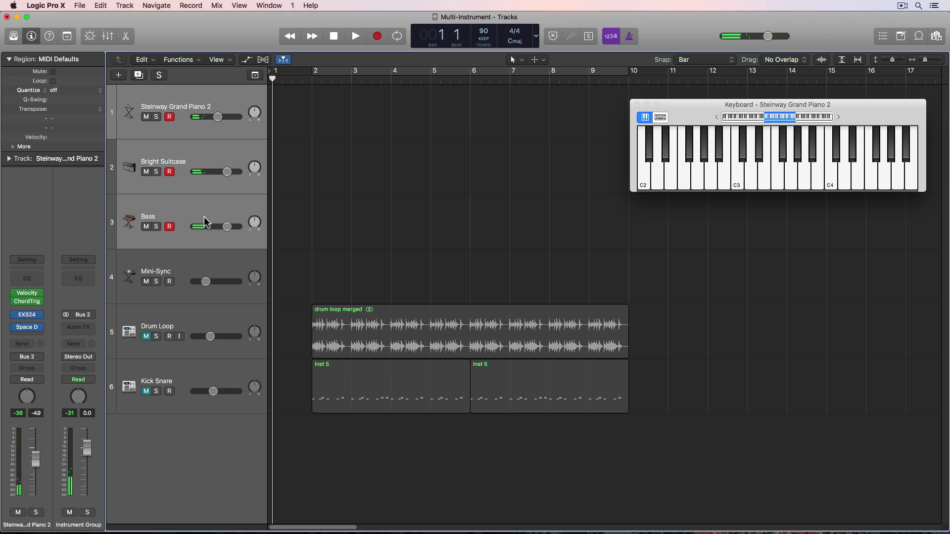
{"action": "left_click", "coordinate": [193, 262]}
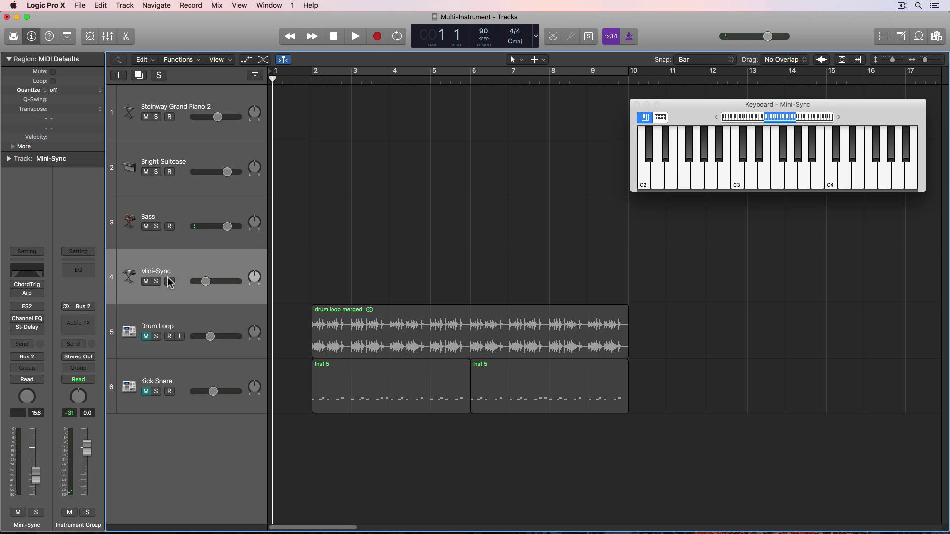
Step: Bring the Mini-Sync ES2 window into full view and raise its filter cutoff
{"action": "left_click", "coordinate": [27, 306]}
{"action": "left_click_drag", "start_coordinate": [250, 43], "coordinate": [477, 77]}
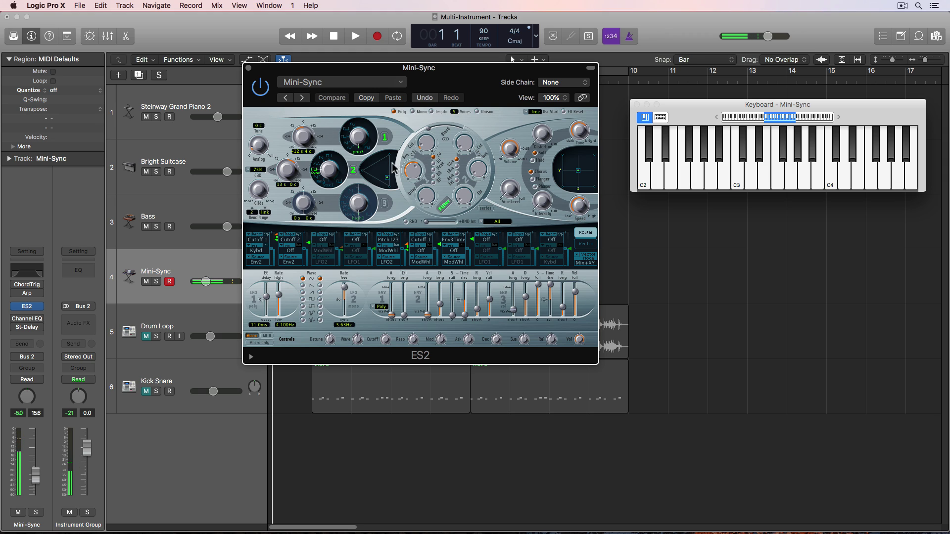
{"action": "left_click_drag", "start_coordinate": [428, 145], "coordinate": [425, 121]}
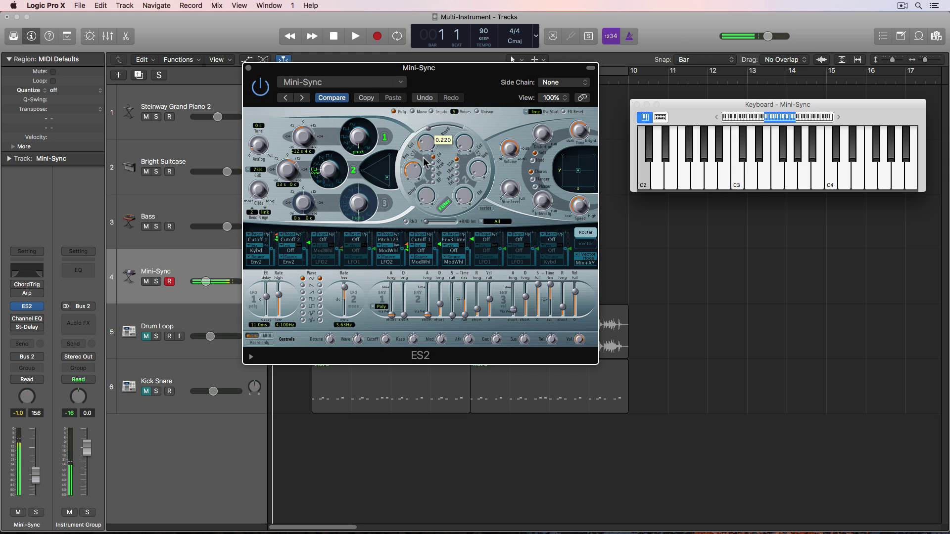
Step: Review the Mini-Sync Channel EQ and Stereo Delay, closing each afterwards
{"action": "left_click", "coordinate": [25, 319]}
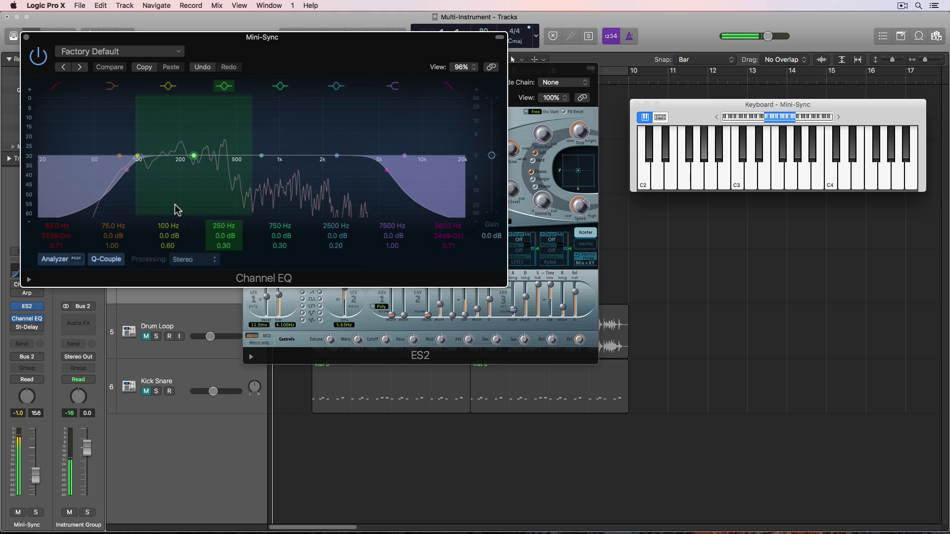
{"action": "key", "text": "super+w"}
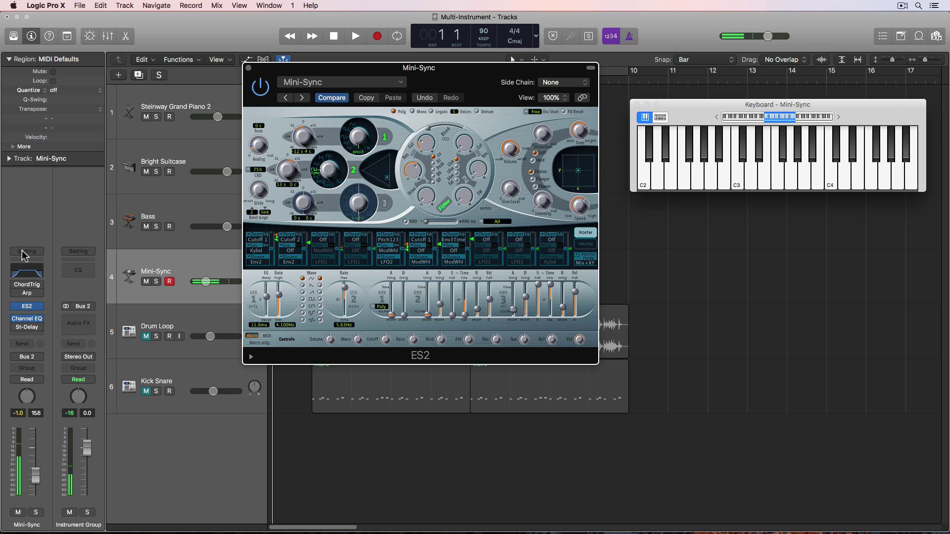
{"action": "left_click", "coordinate": [26, 328]}
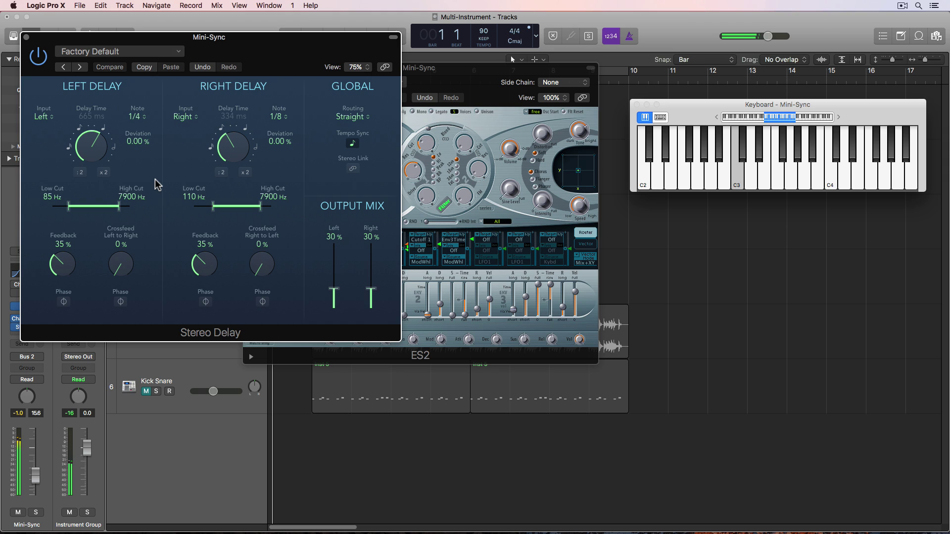
{"action": "left_click", "coordinate": [27, 37]}
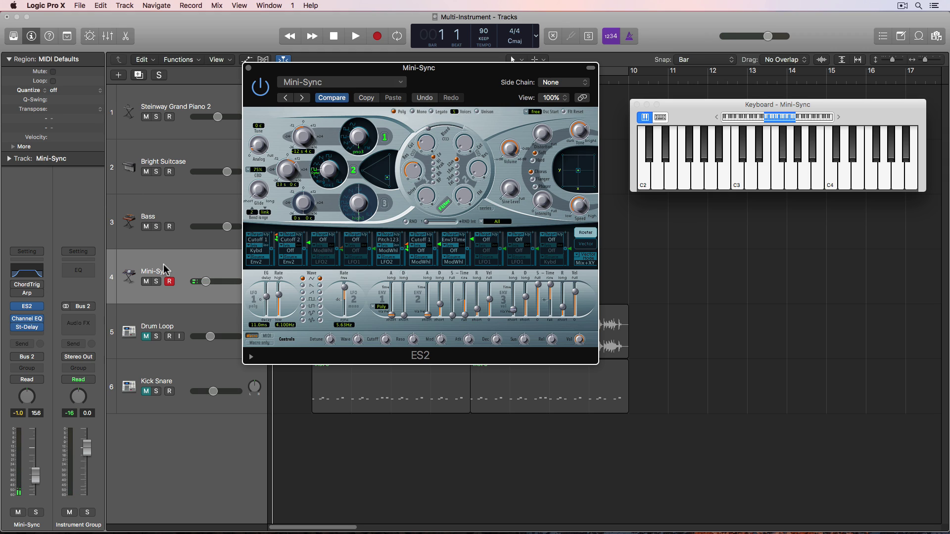
Step: Show Chord Trigger (C Minor Triads) and Arpeggiator (1/16 rate) windows side by side
{"action": "left_click", "coordinate": [30, 287]}
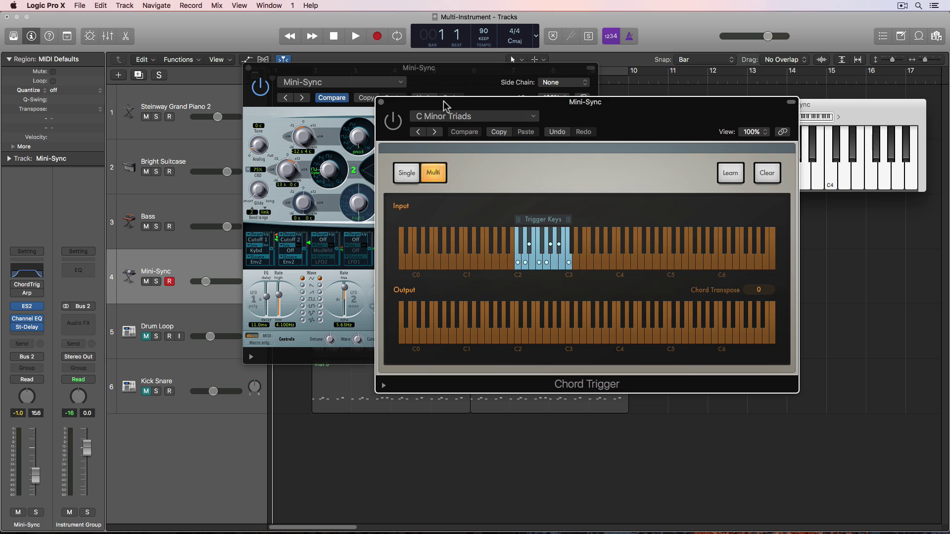
{"action": "left_click_drag", "start_coordinate": [445, 99], "coordinate": [240, 35]}
{"action": "left_click", "coordinate": [28, 292]}
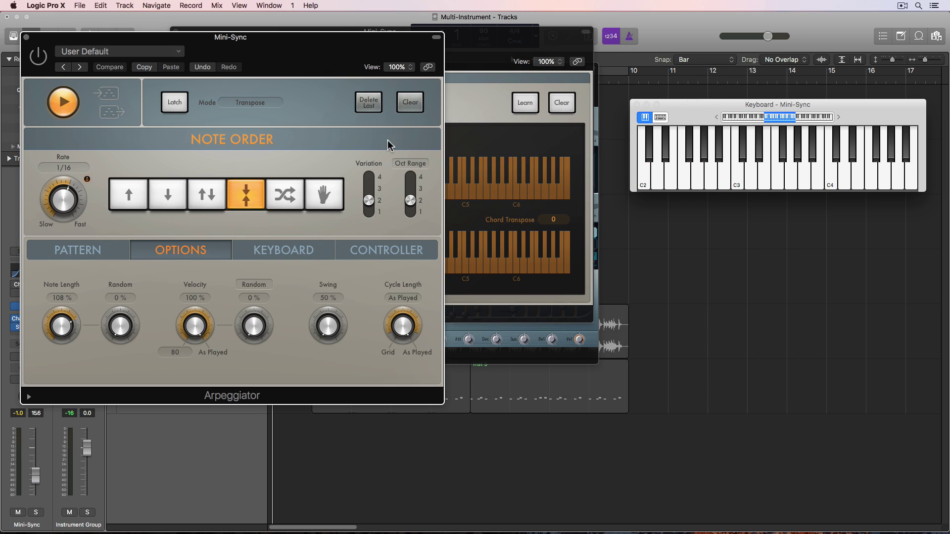
{"action": "left_click_drag", "start_coordinate": [346, 28], "coordinate": [664, 114]}
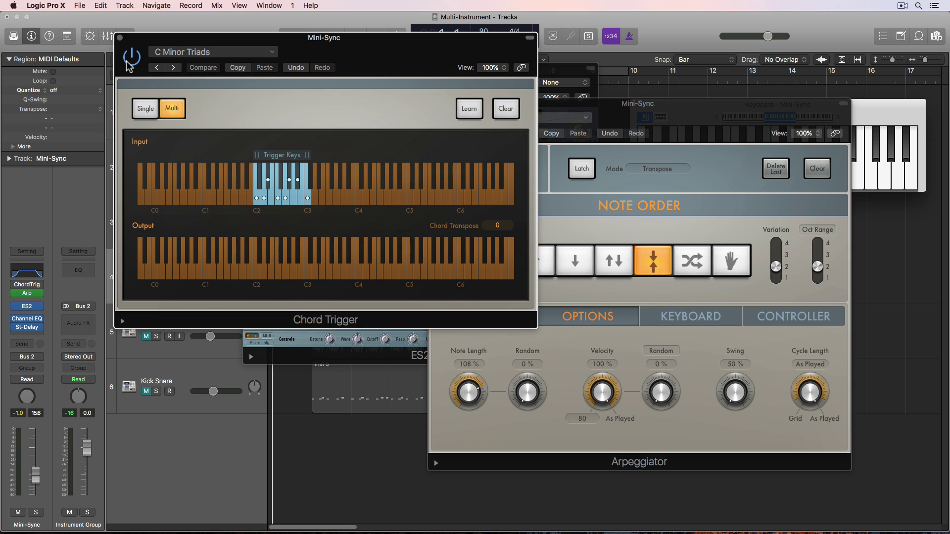
{"action": "left_click", "coordinate": [126, 62]}
{"action": "left_click", "coordinate": [651, 106]}
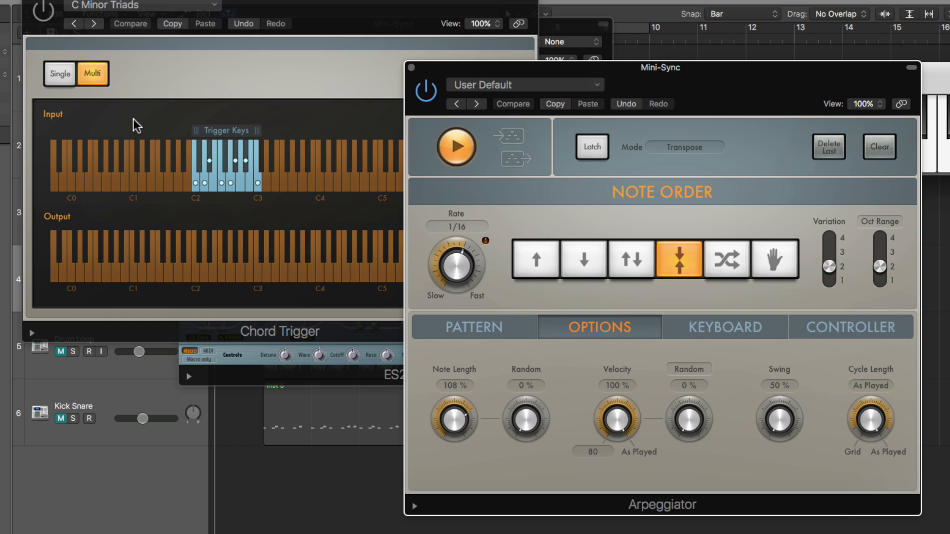
Step: Keep the Chord Trigger preset on C Minor Triads
{"action": "left_click", "coordinate": [150, 94]}
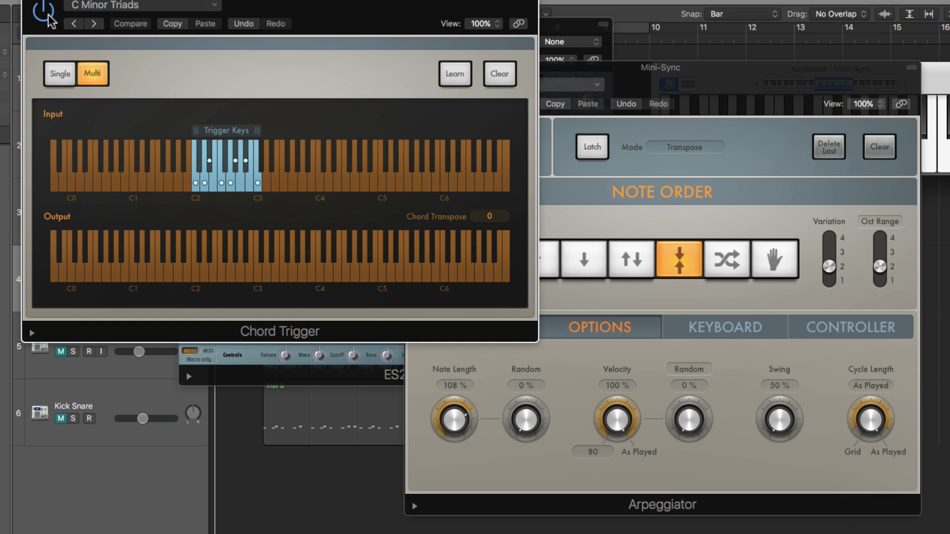
{"action": "left_click", "coordinate": [114, 7]}
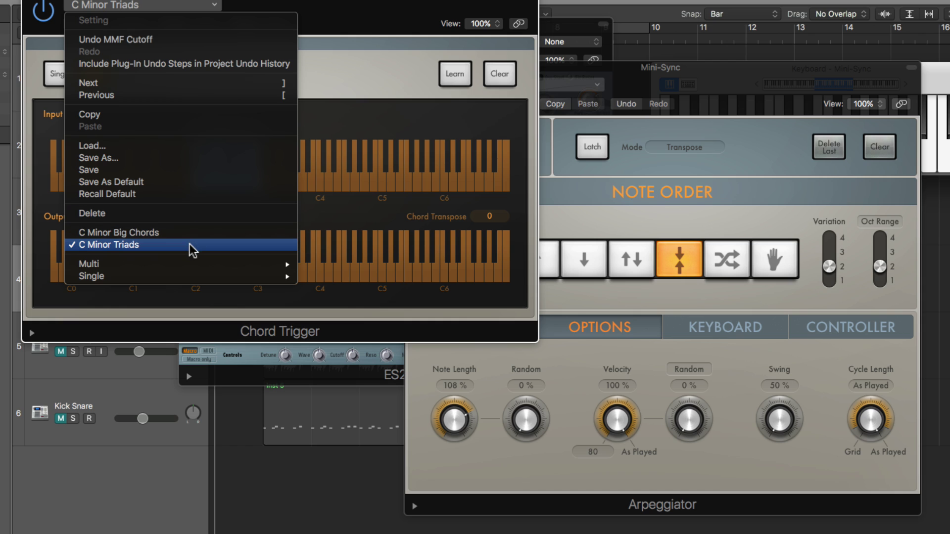
{"action": "left_click", "coordinate": [339, 82]}
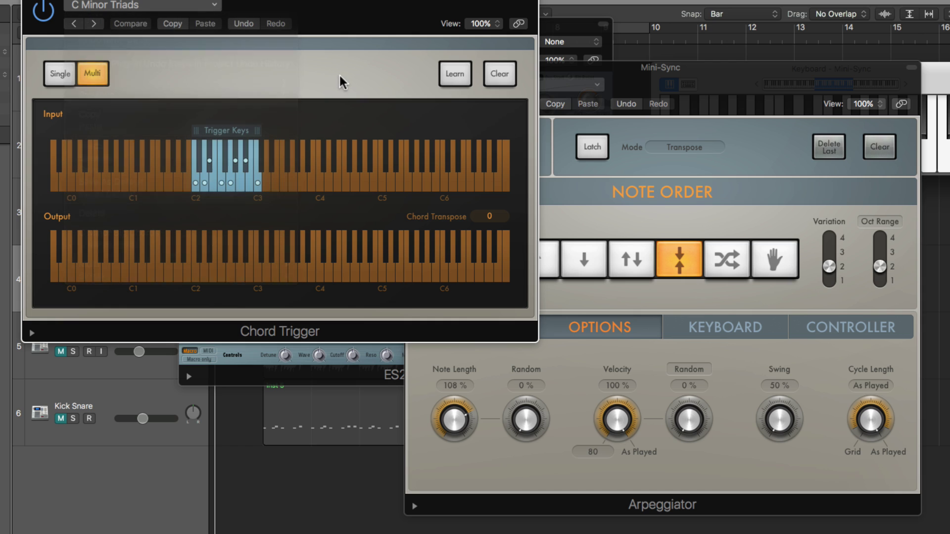
Step: Audition the C2, D2, D#2, E2, F2 and A2 trigger chords
{"action": "left_click", "coordinate": [196, 181]}
{"action": "left_click", "coordinate": [196, 181]}
{"action": "left_click", "coordinate": [206, 182]}
{"action": "left_click", "coordinate": [214, 180]}
{"action": "left_click", "coordinate": [210, 163]}
{"action": "left_click", "coordinate": [222, 184]}
{"action": "left_click", "coordinate": [230, 184]}
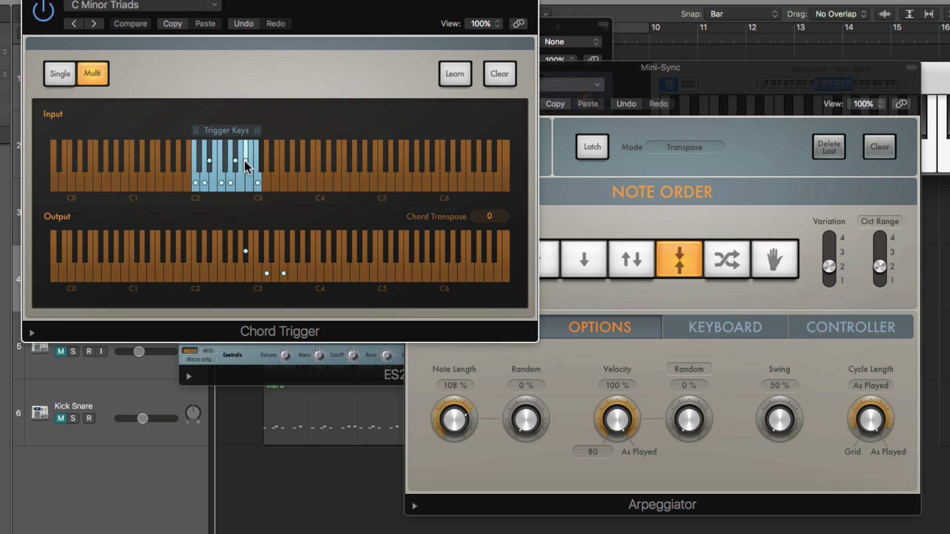
{"action": "left_click", "coordinate": [259, 180]}
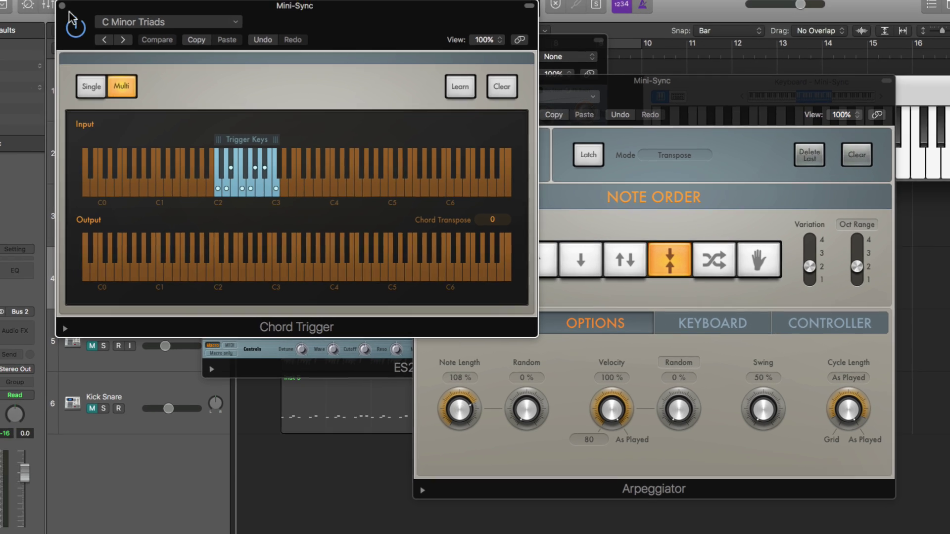
Step: Close Chord Trigger, move the Arpeggiator aside, reopen and close Chord Trigger, then close Arpeggiator
{"action": "left_click", "coordinate": [62, 6]}
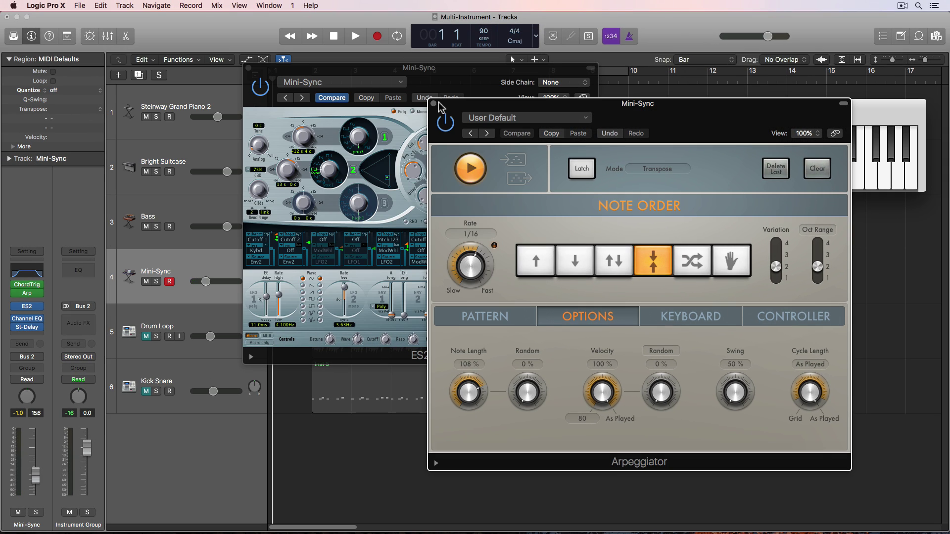
{"action": "left_click_drag", "start_coordinate": [438, 105], "coordinate": [178, 101]}
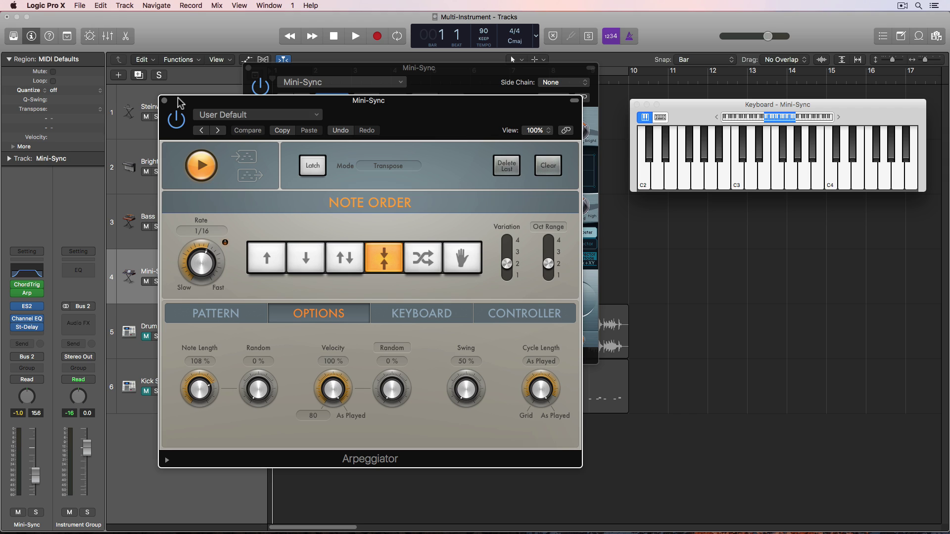
{"action": "left_click", "coordinate": [29, 285]}
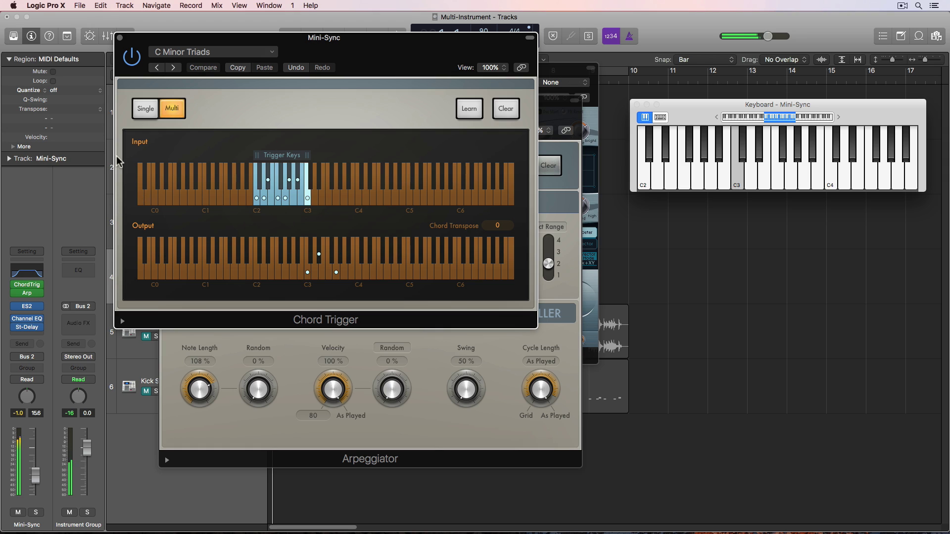
{"action": "left_click", "coordinate": [119, 38]}
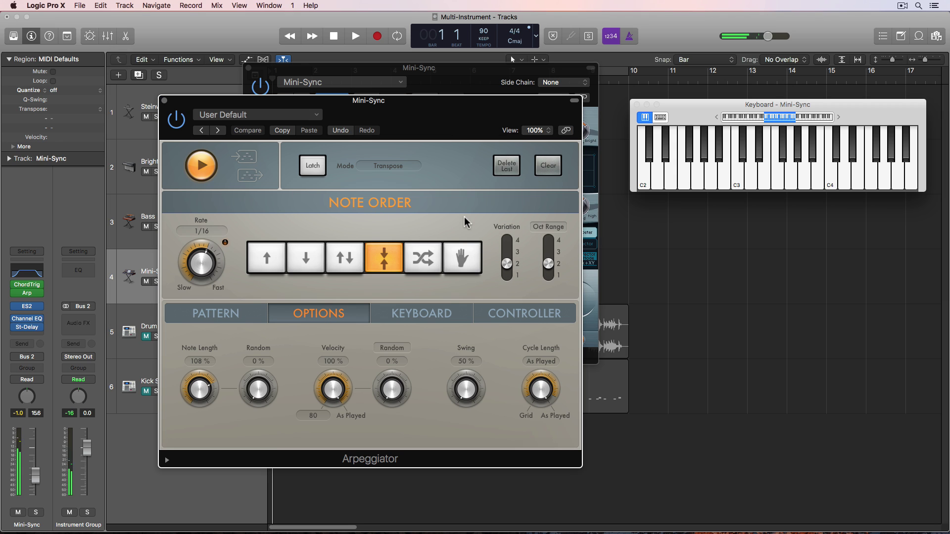
{"action": "left_click", "coordinate": [164, 101]}
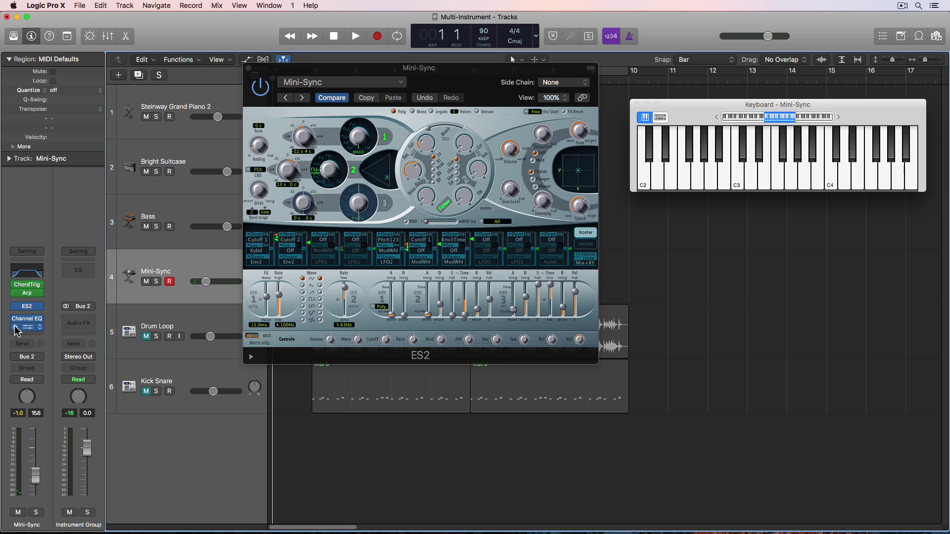
Step: Close ES2 and select the tracks from Steinway Grand Piano 2 through Mini-Sync
{"action": "left_click", "coordinate": [249, 68]}
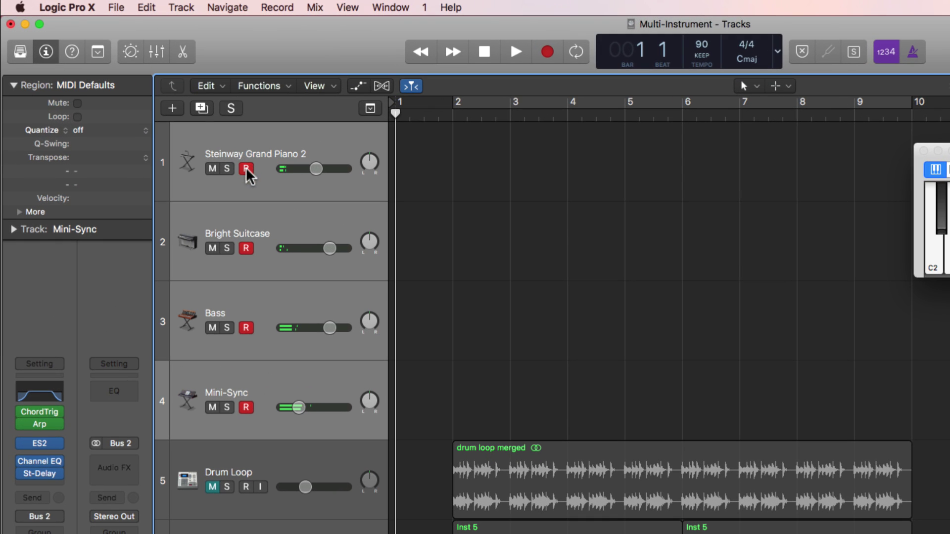
{"action": "left_click", "coordinate": [262, 157]}
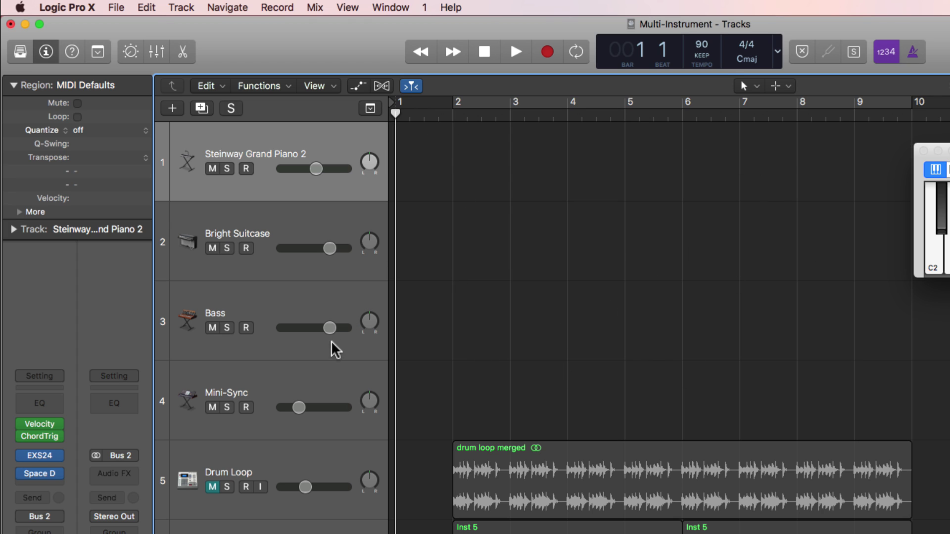
{"action": "left_click", "coordinate": [324, 379], "text": "shift"}
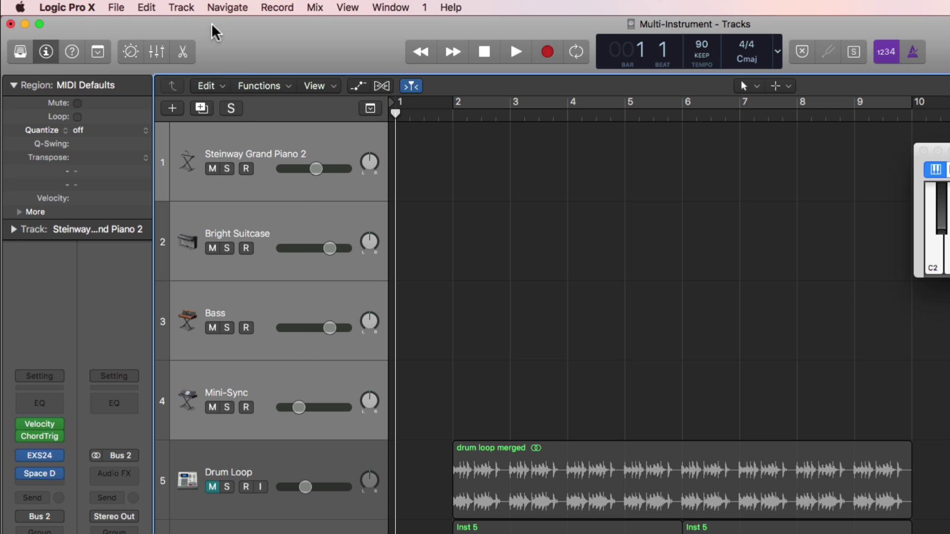
Step: Pack the four tracks into an Instrument Group summing stack, then collapse and record-arm it
{"action": "left_click", "coordinate": [187, 7]}
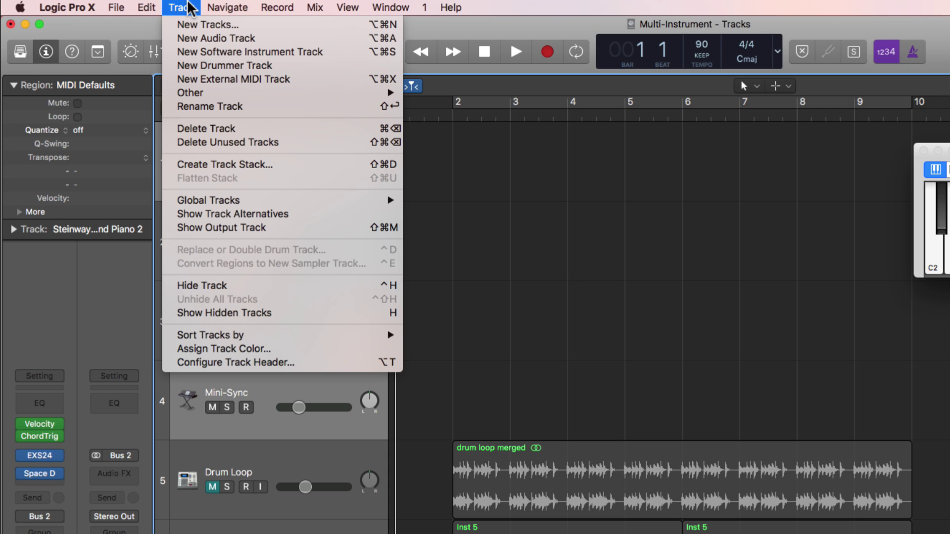
{"action": "left_click", "coordinate": [296, 167]}
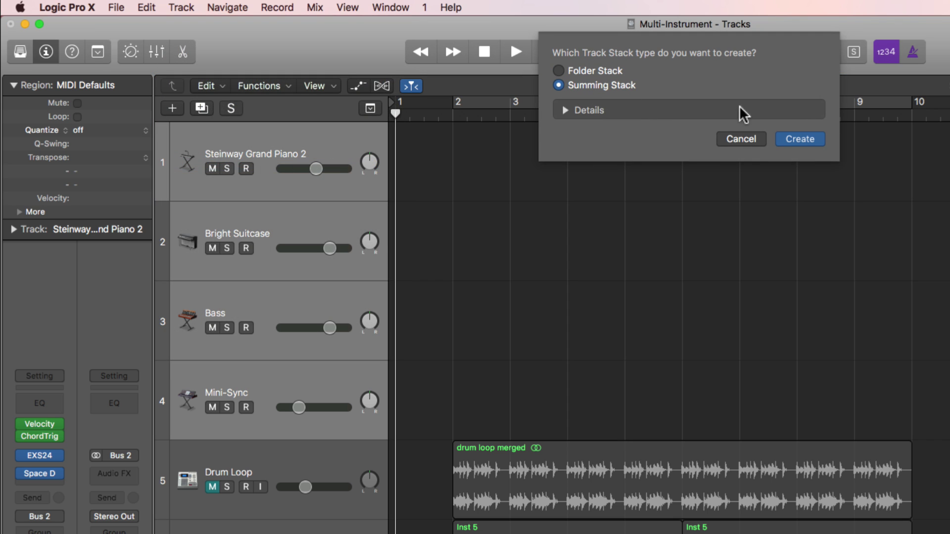
{"action": "left_click", "coordinate": [787, 140]}
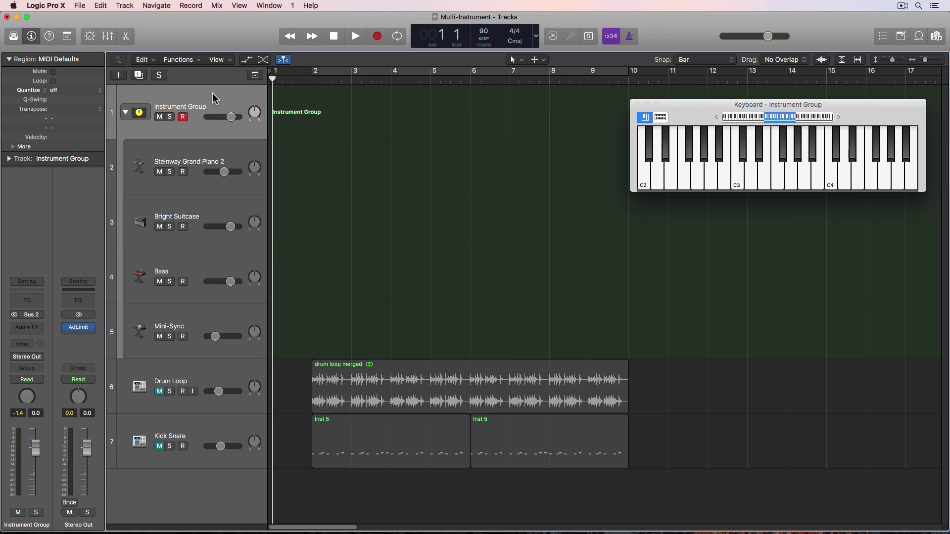
{"action": "left_click", "coordinate": [125, 113]}
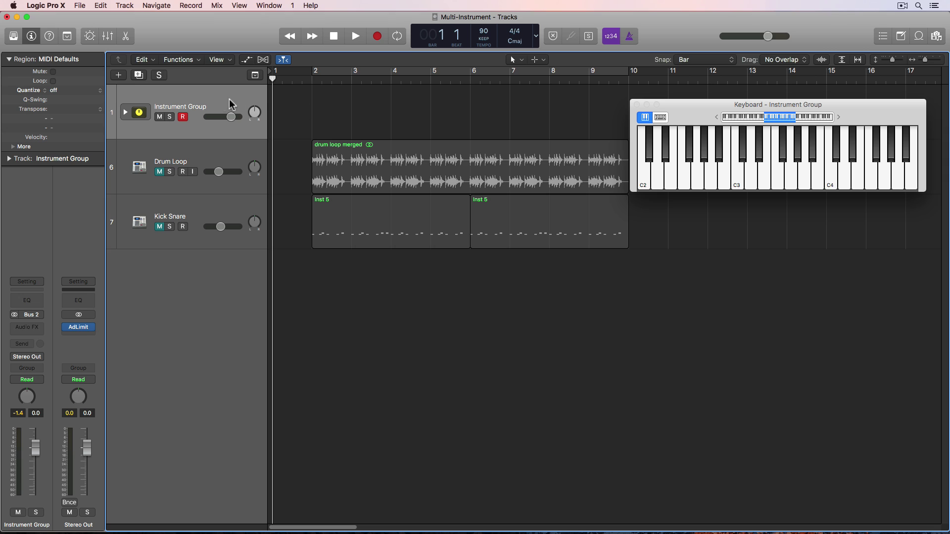
{"action": "left_click", "coordinate": [183, 116]}
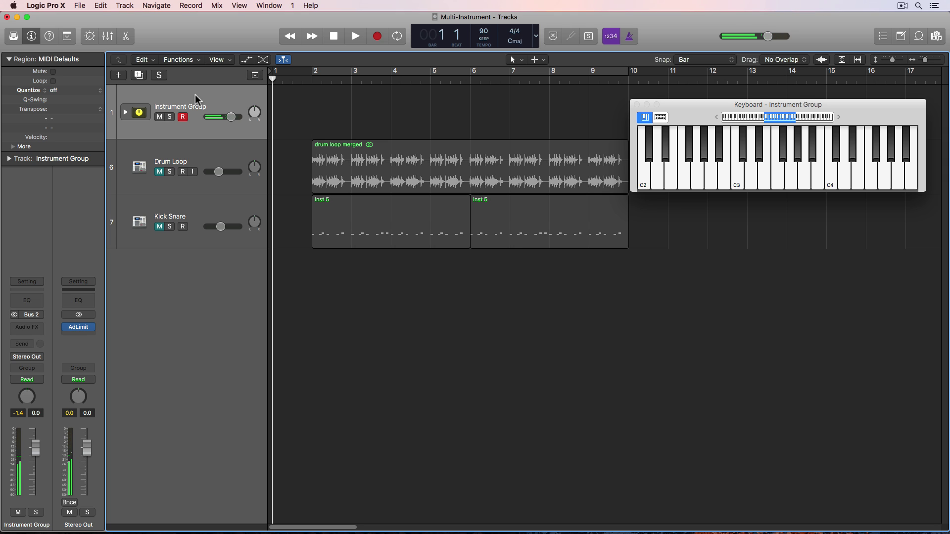
Step: Record a MIDI part on Instrument Group from bar 2 to bar 10 over the drums
{"action": "key", "text": "r"}
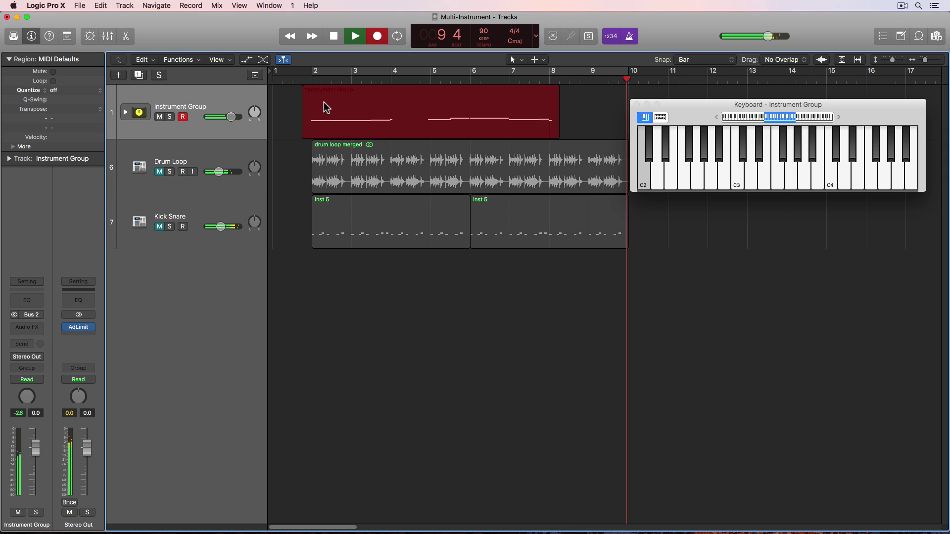
{"action": "key", "text": "space"}
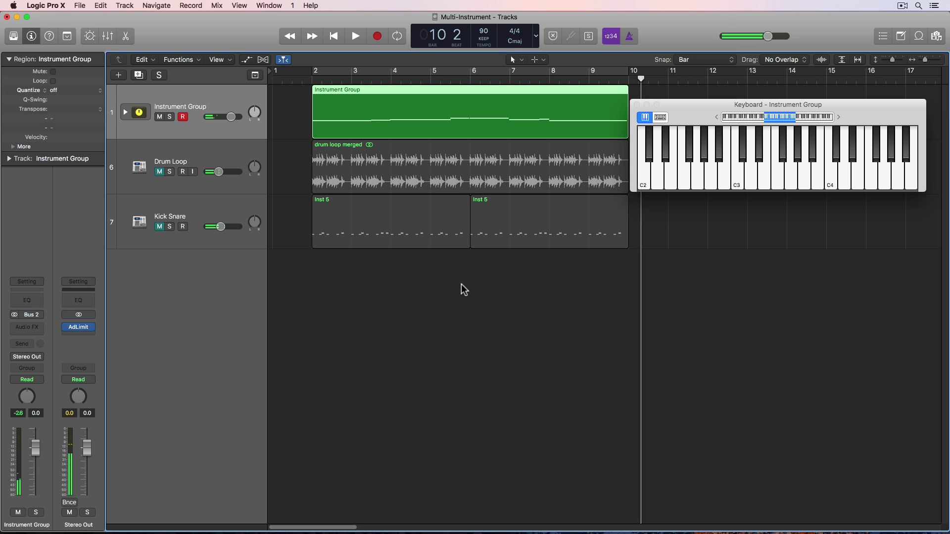
Step: Open the recorded region in the Piano Roll and set all notes to velocity 103
{"action": "double_click", "coordinate": [471, 122]}
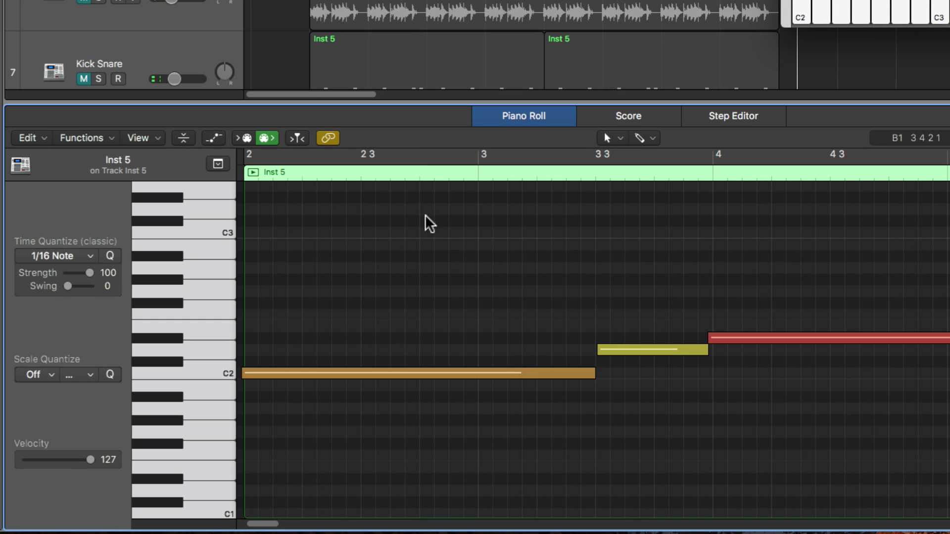
{"action": "key", "text": "super+a"}
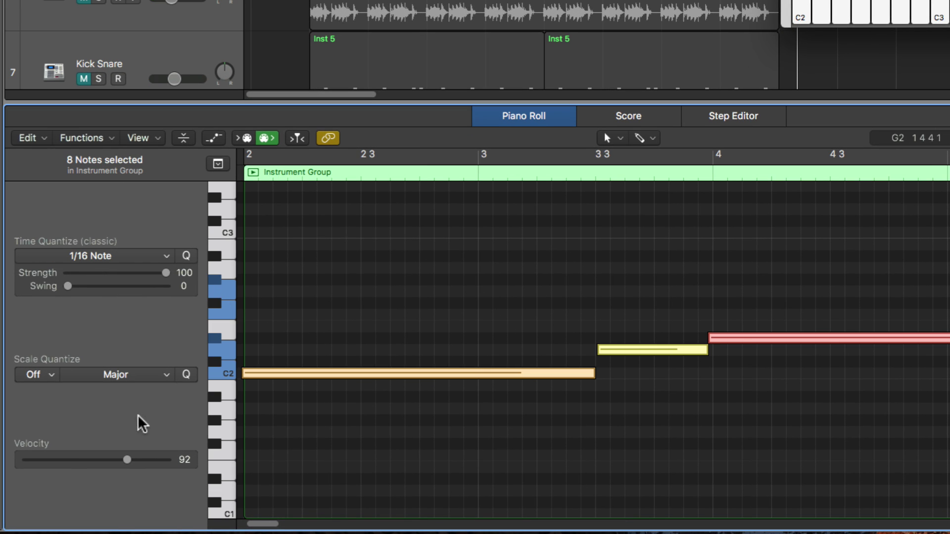
{"action": "left_click_drag", "start_coordinate": [131, 465], "coordinate": [147, 482]}
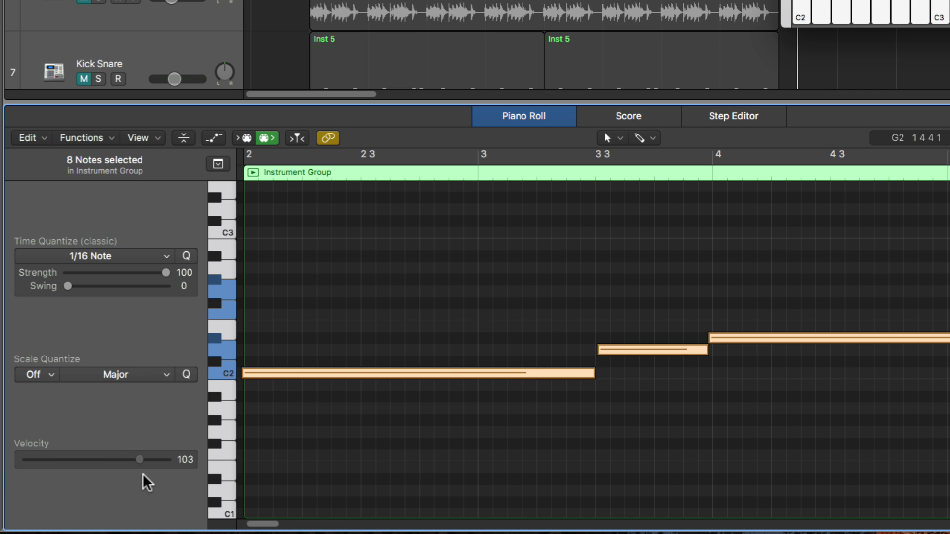
{"action": "left_click", "coordinate": [504, 419]}
Step: Zoom to fit all eight notes and quantize them to 1/4 Note
{"action": "key", "text": "super+a"}
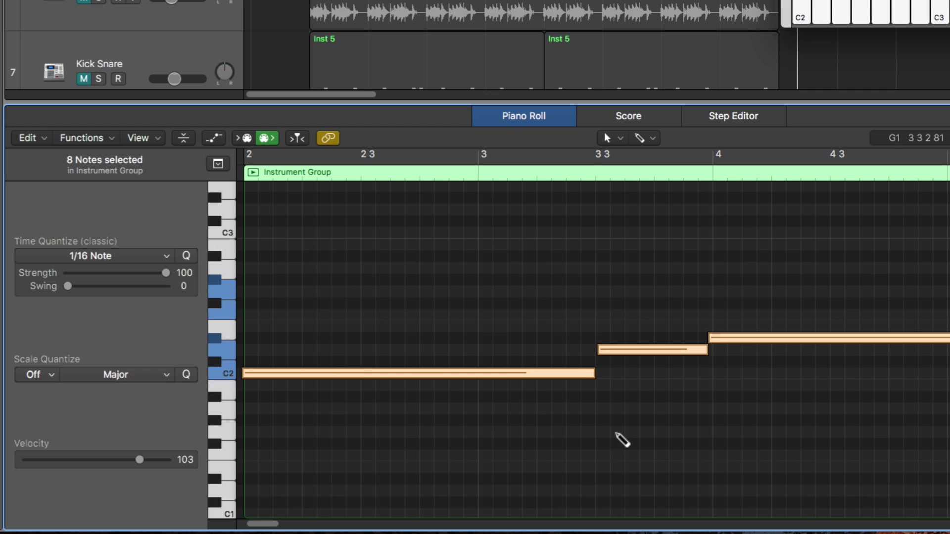
{"action": "key", "text": "z"}
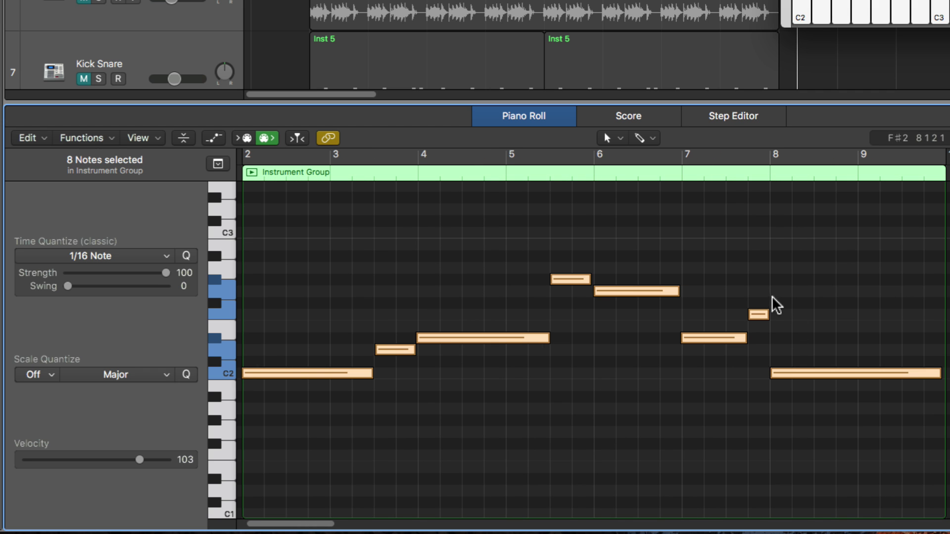
{"action": "left_click", "coordinate": [147, 257]}
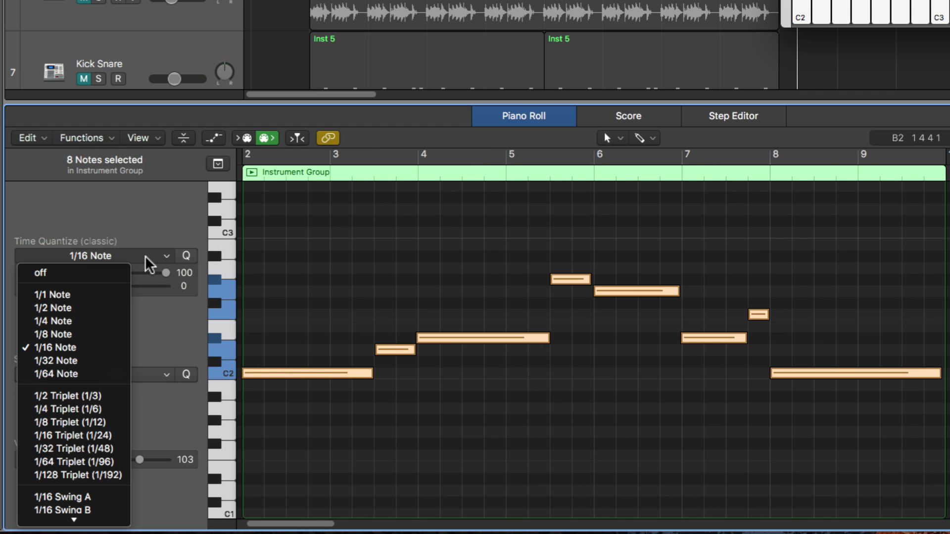
{"action": "left_click", "coordinate": [85, 322]}
{"action": "left_click", "coordinate": [388, 263]}
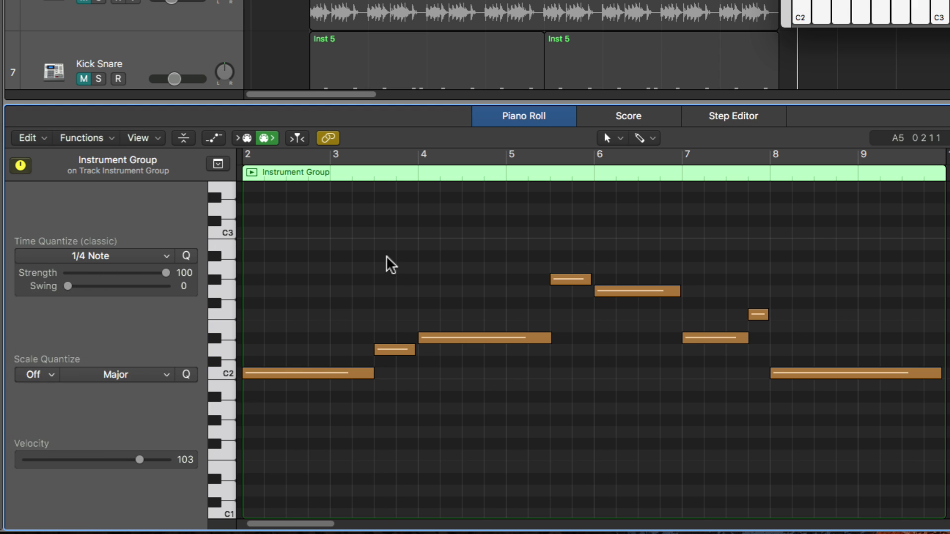
{"action": "key", "text": "super+a"}
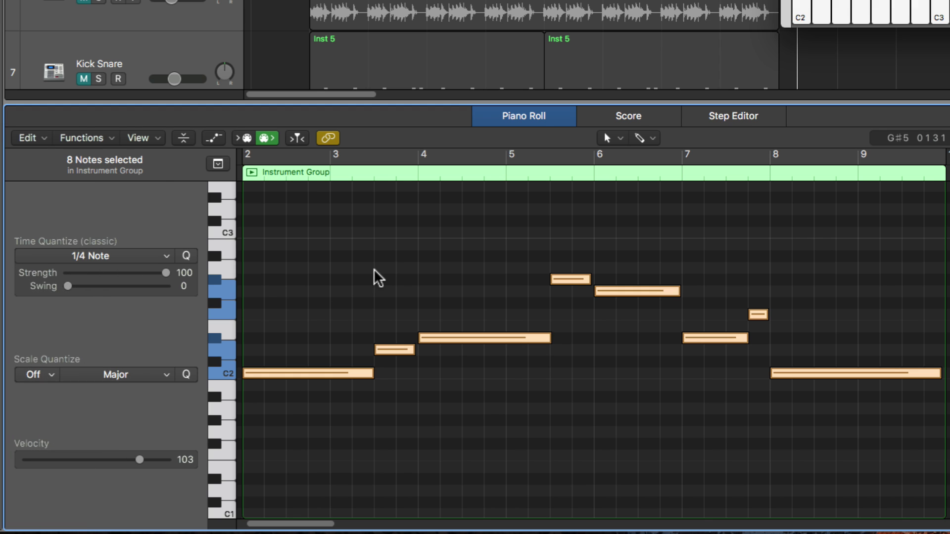
Step: Trim the notes with Remove Overlaps with Adjacent
{"action": "left_click", "coordinate": [43, 139]}
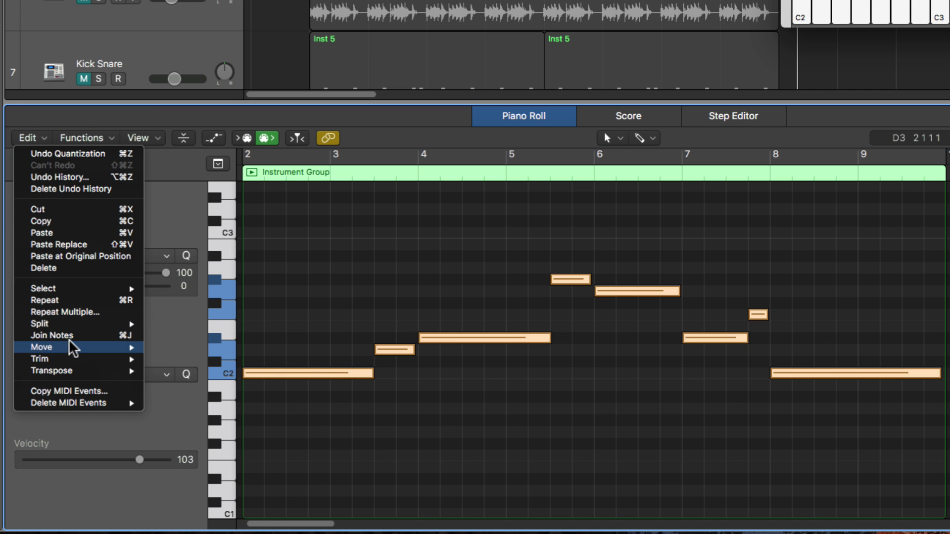
{"action": "mouse_move", "coordinate": [71, 347]}
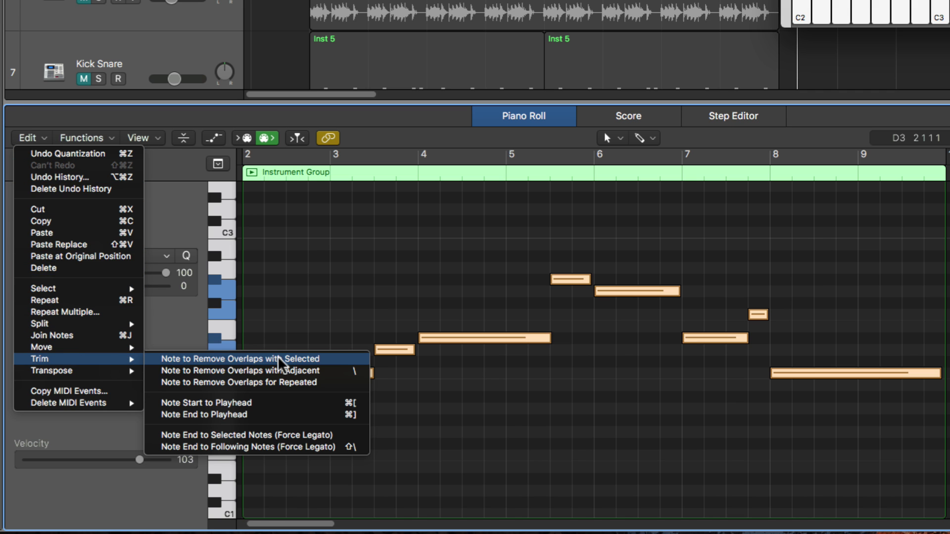
{"action": "left_click", "coordinate": [340, 371]}
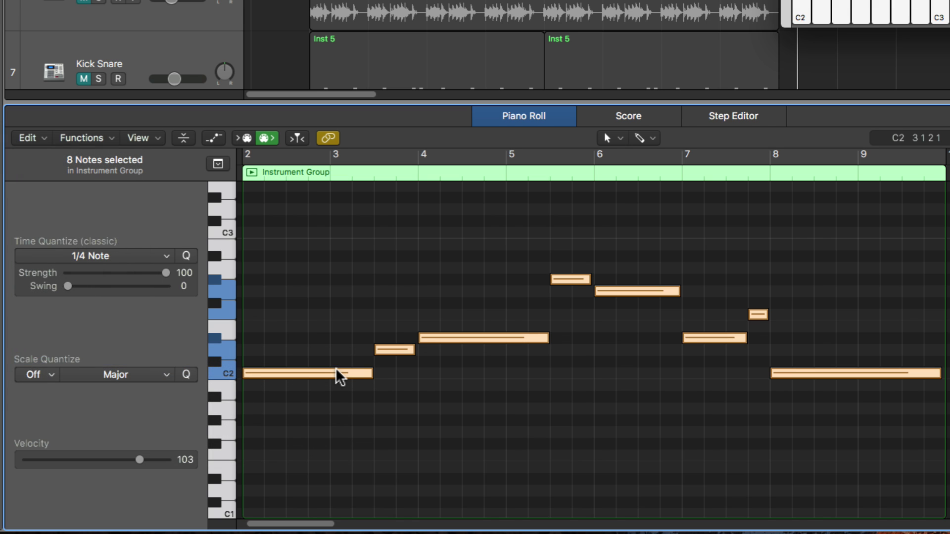
Step: Apply Note End to Following Notes (Force Legato), then return the playhead to bar 2
{"action": "left_click", "coordinate": [38, 140]}
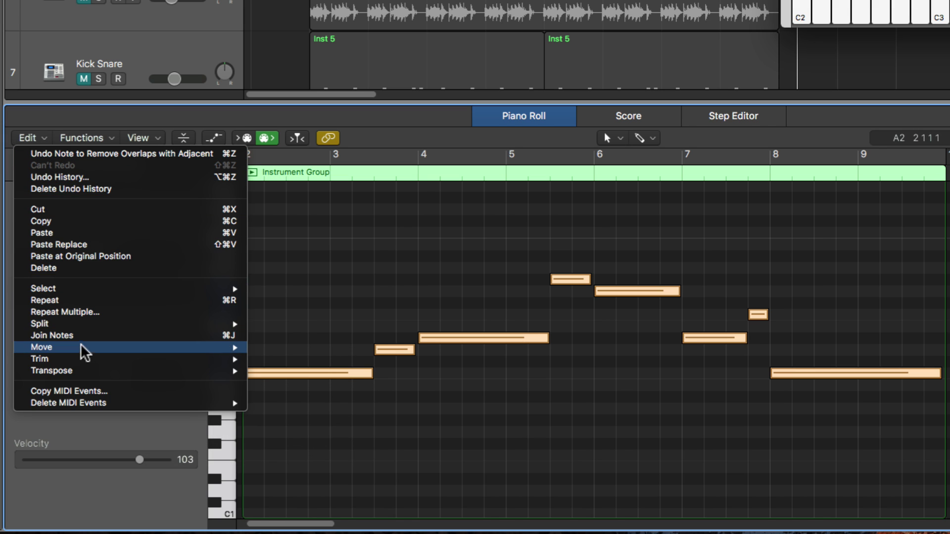
{"action": "mouse_move", "coordinate": [84, 359]}
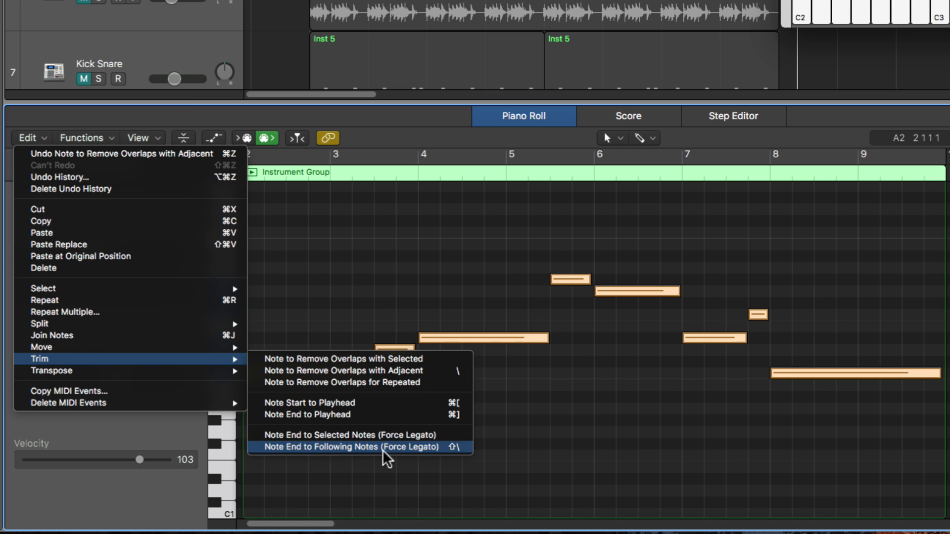
{"action": "left_click", "coordinate": [433, 448]}
{"action": "left_click", "coordinate": [517, 431]}
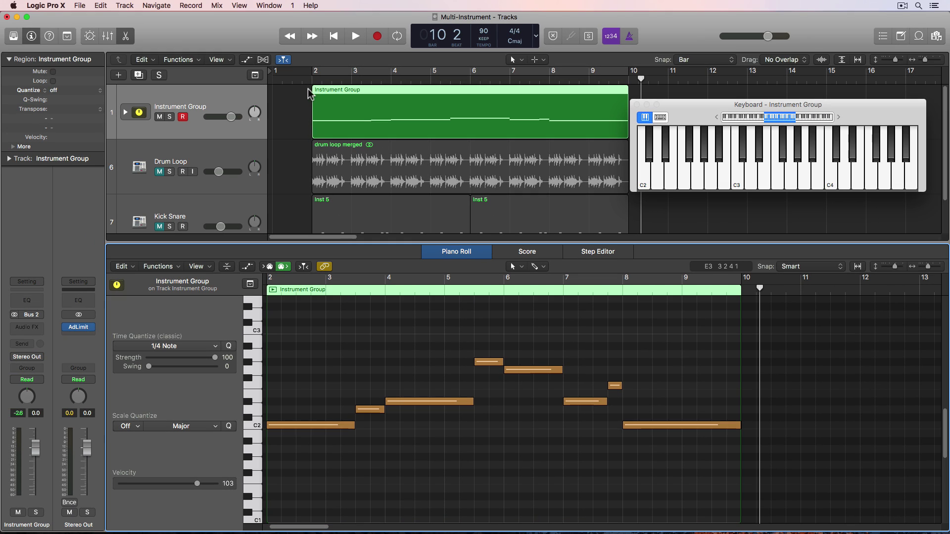
{"action": "left_click", "coordinate": [313, 79]}
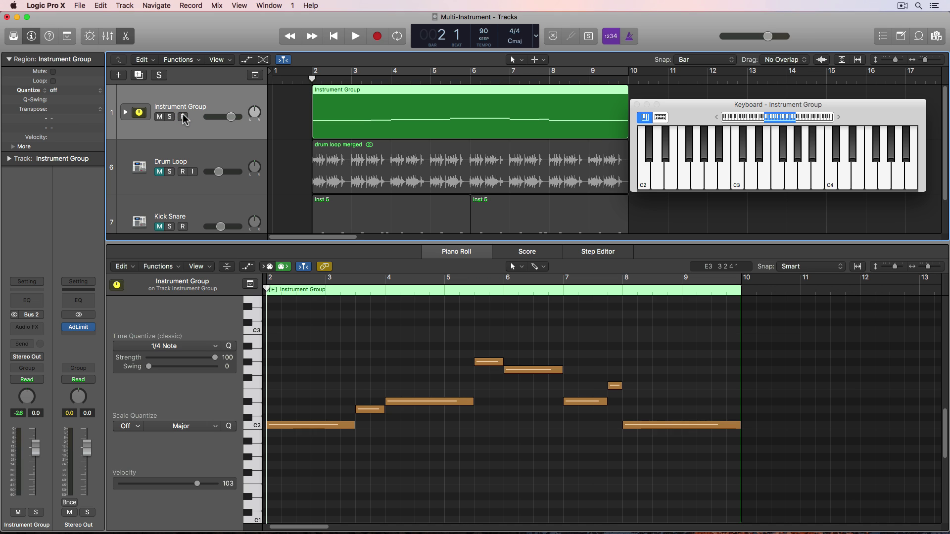
Step: Play from bar 2, close the Piano Roll, and enlarge the tracks vertically and horizontally before stopping
{"action": "key", "text": "space"}
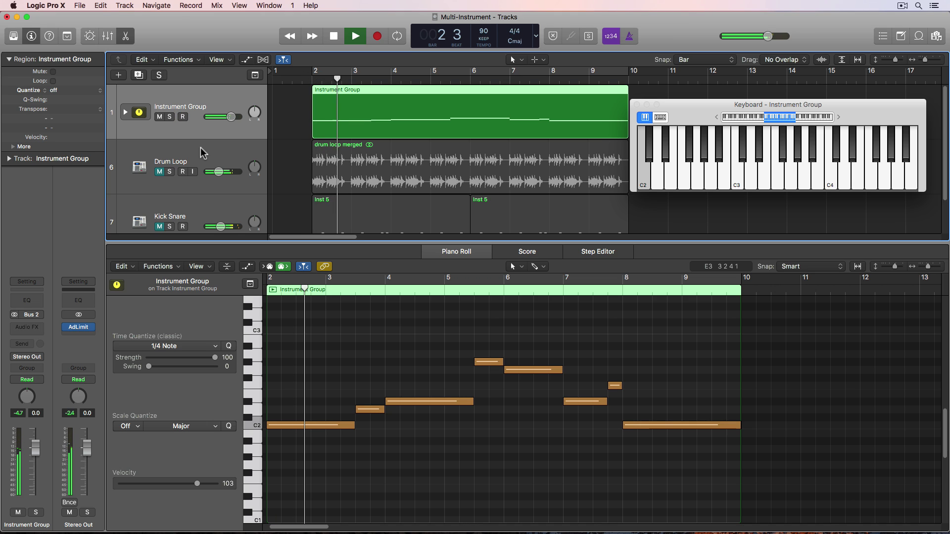
{"action": "key", "text": "e"}
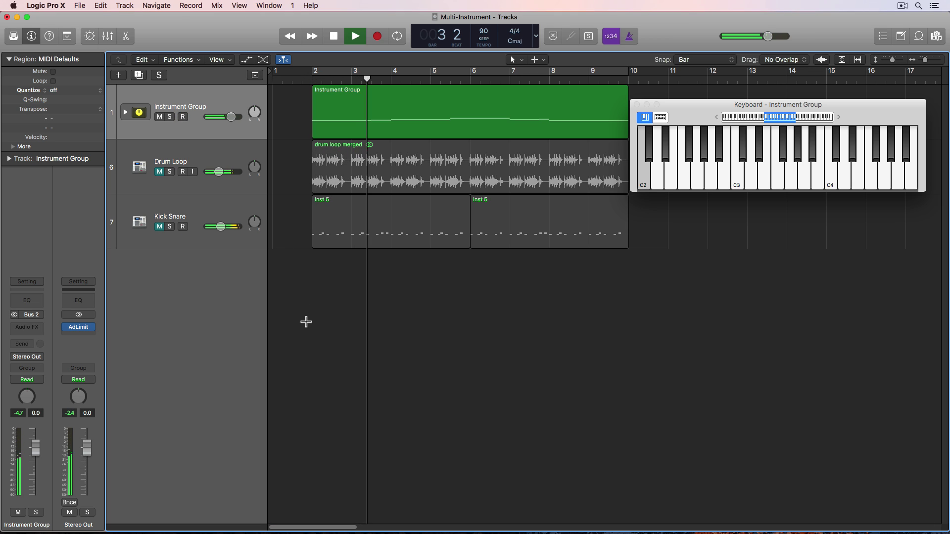
{"action": "key", "text": "super+Down"}
{"action": "key", "text": "super+Down"}
{"action": "key", "text": "super+Down"}
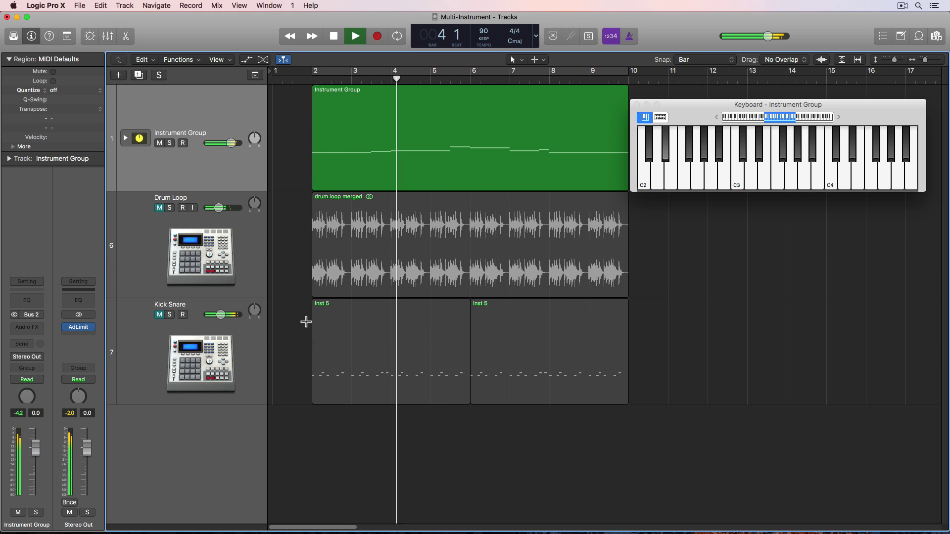
{"action": "key", "text": "super+Right"}
{"action": "key", "text": "space"}
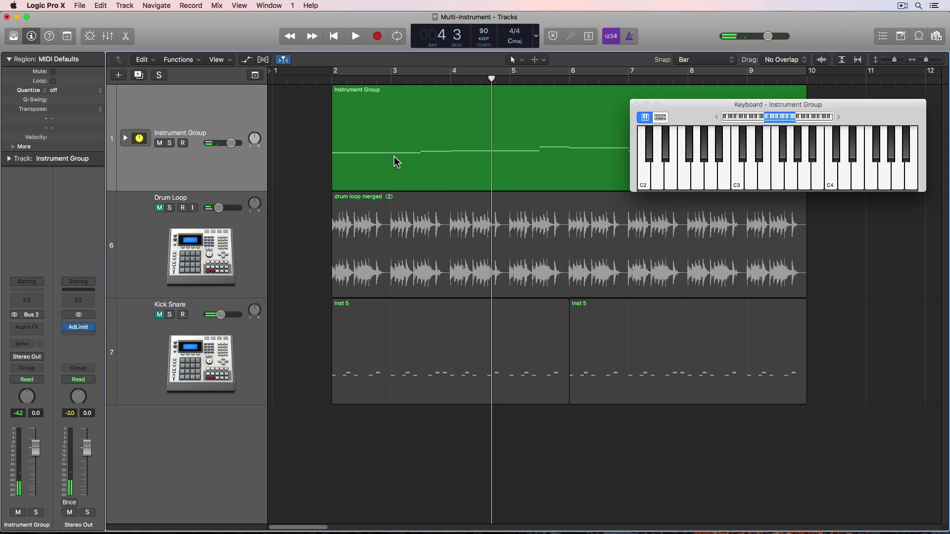
Step: Unmute Drum Loop and Kick Snare, play from just before bar 2, and briefly expand the stack
{"action": "left_click", "coordinate": [159, 208]}
{"action": "left_click", "coordinate": [159, 315]}
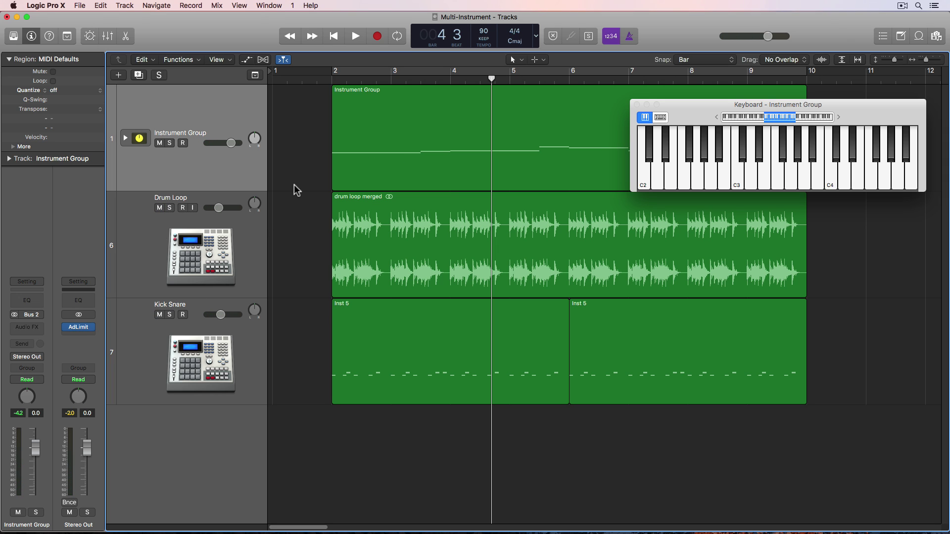
{"action": "left_click", "coordinate": [316, 79]}
{"action": "key", "text": "space"}
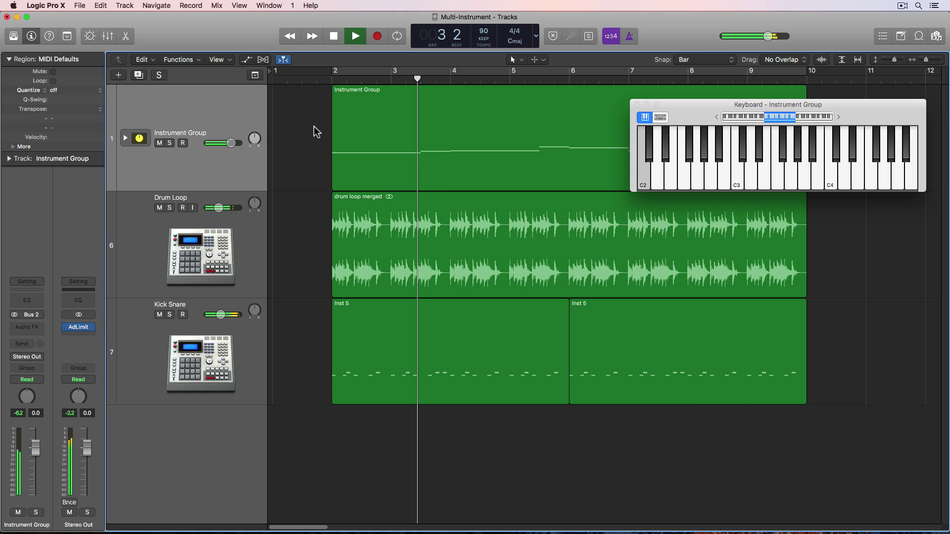
{"action": "left_click", "coordinate": [125, 138]}
{"action": "left_click", "coordinate": [126, 139]}
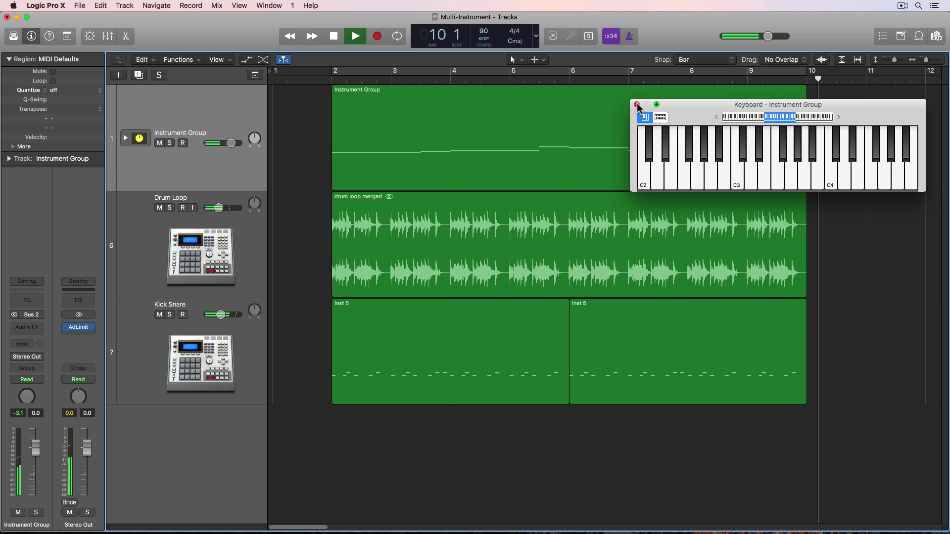
Step: Stop playback just past bar 10
{"action": "key", "text": "space"}
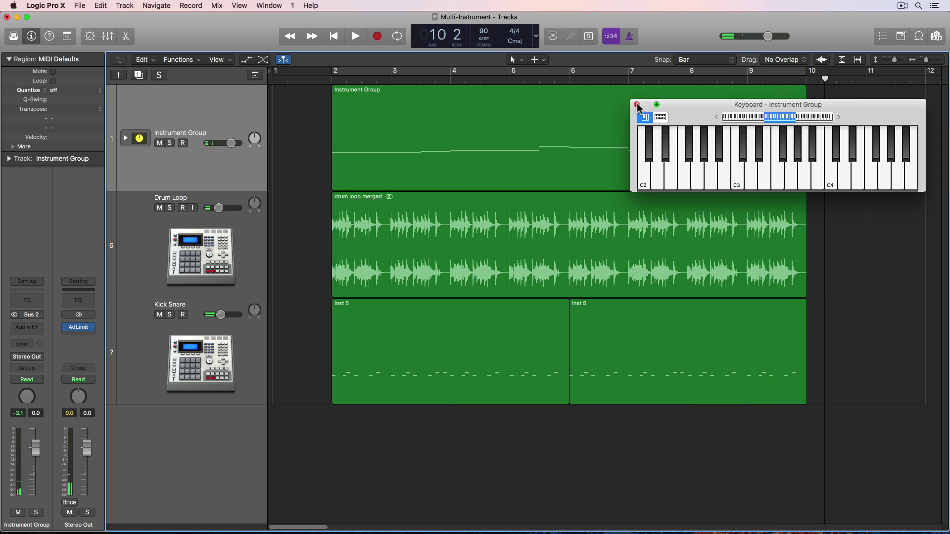